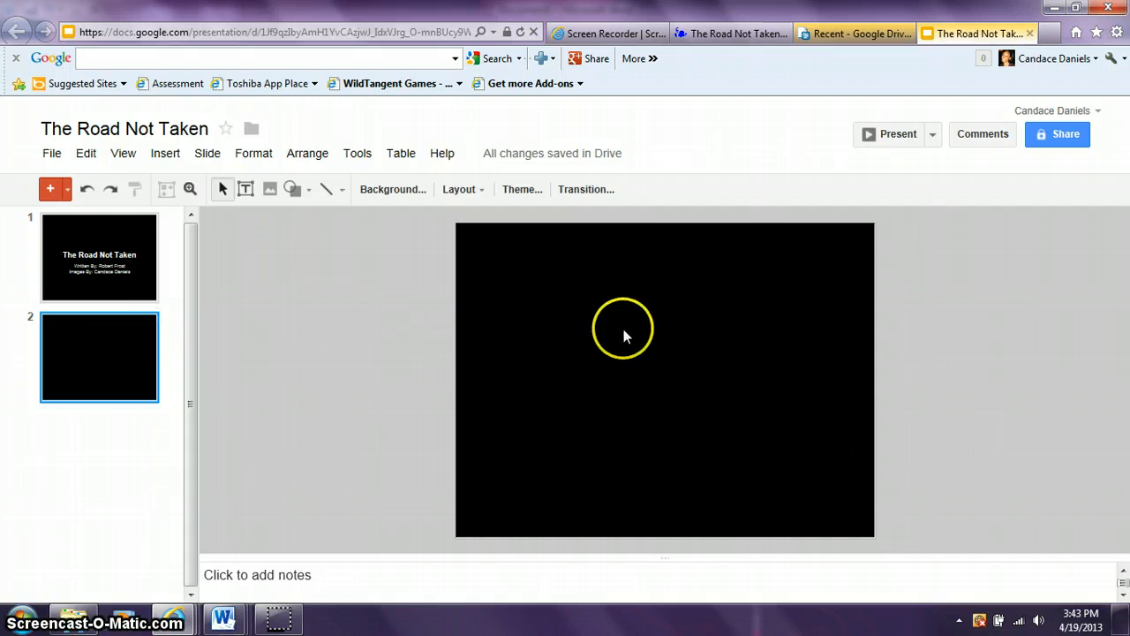
Add a Title and Body slide after slide 2, and delete it again.
click(68, 189)
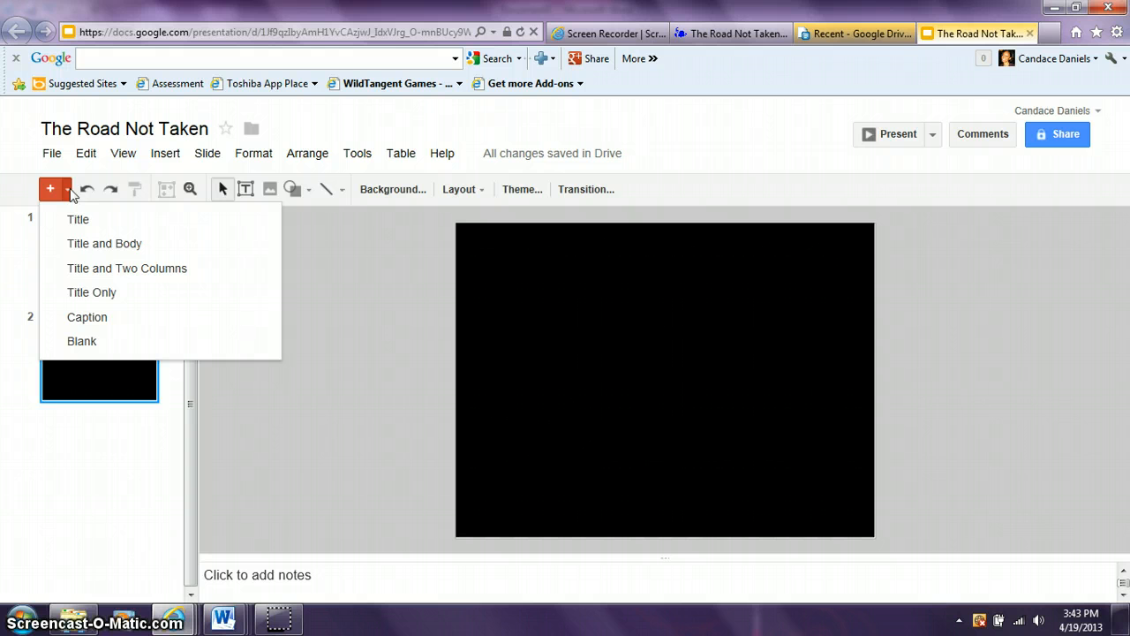
click(109, 251)
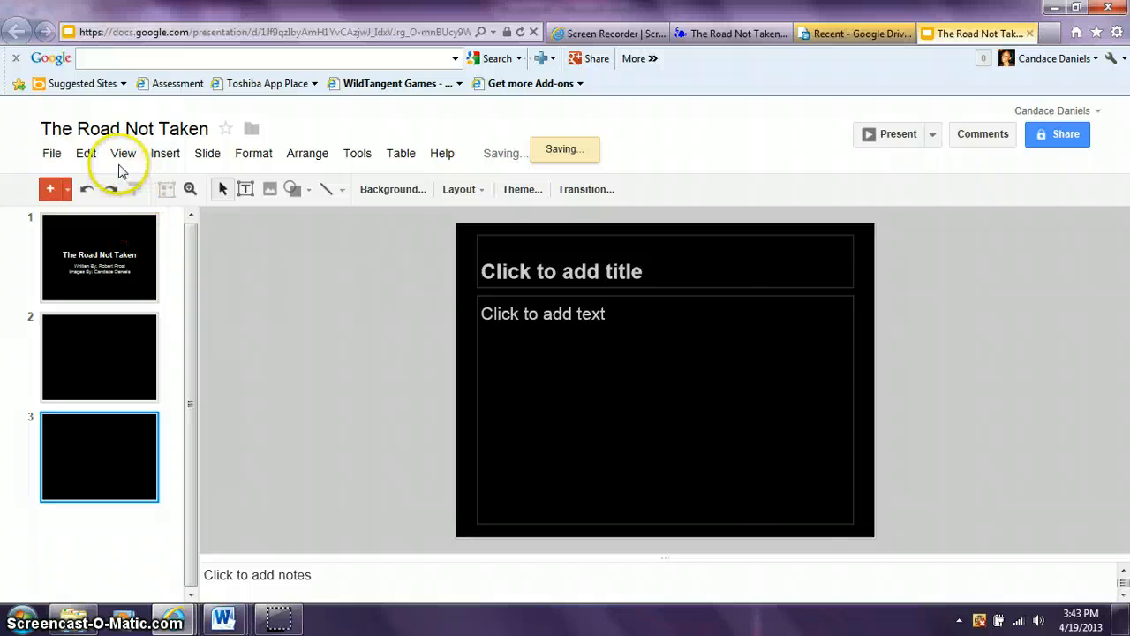
click(91, 157)
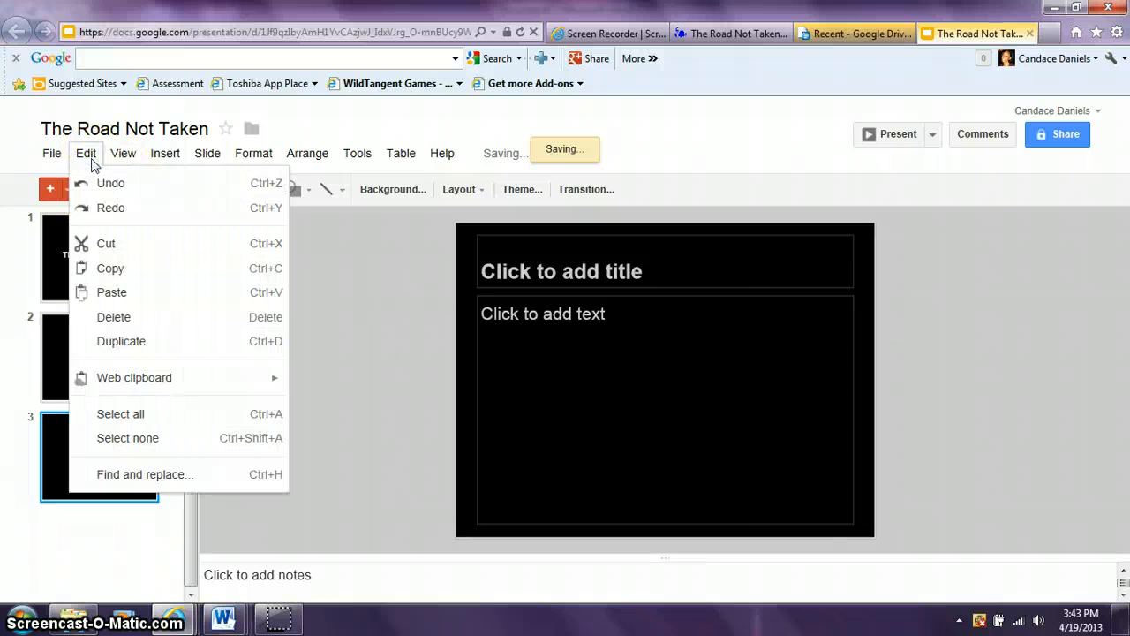
click(121, 316)
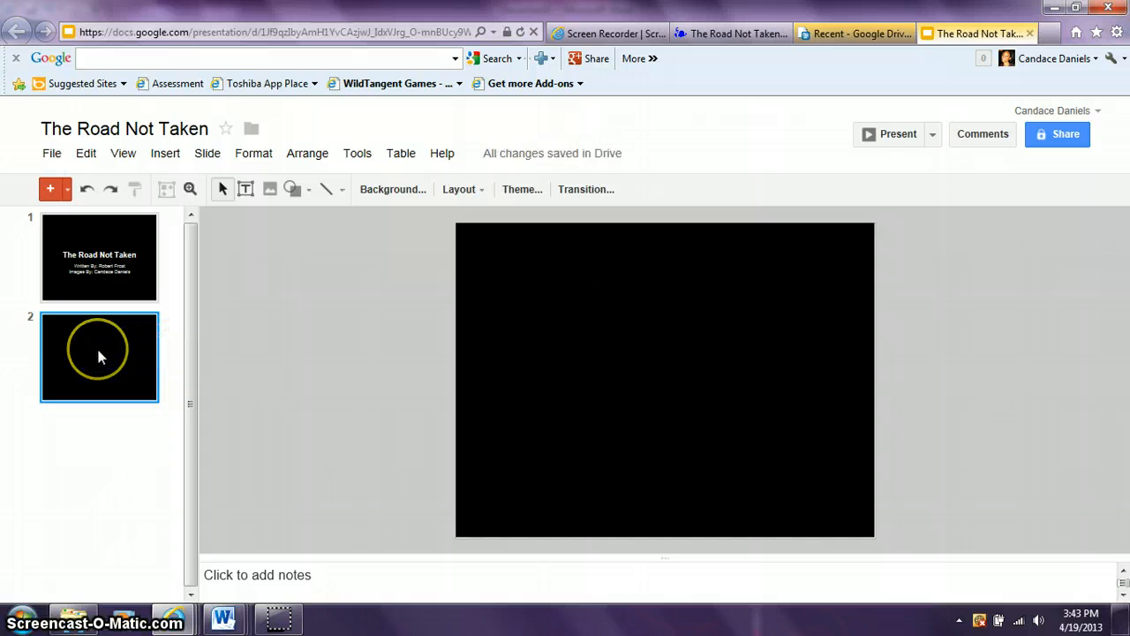
Start inserting an image on the blank slide 2 and choose web search as the image source.
mouse_move(98, 356)
mouse_down()
mouse_move(136, 345)
mouse_move(112, 348)
mouse_up()
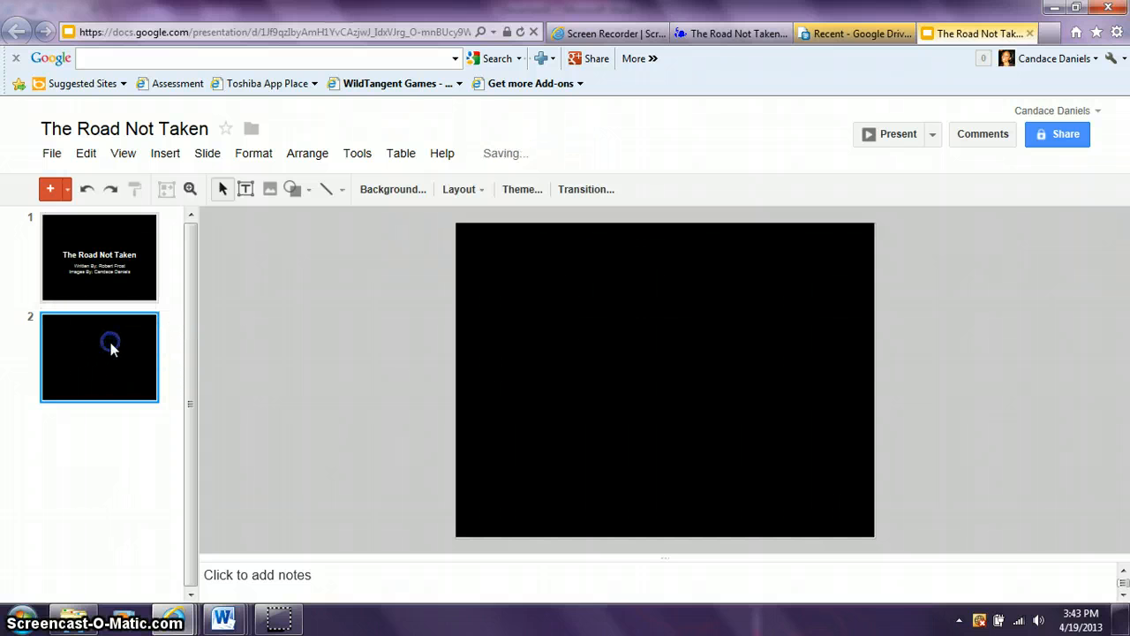
click(165, 155)
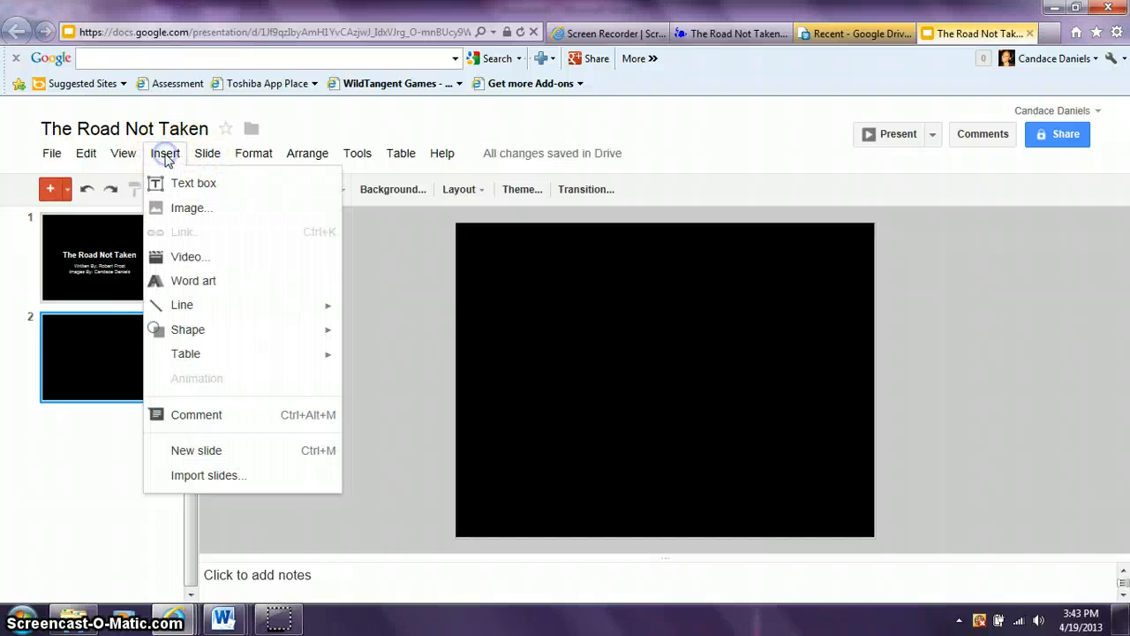
click(184, 210)
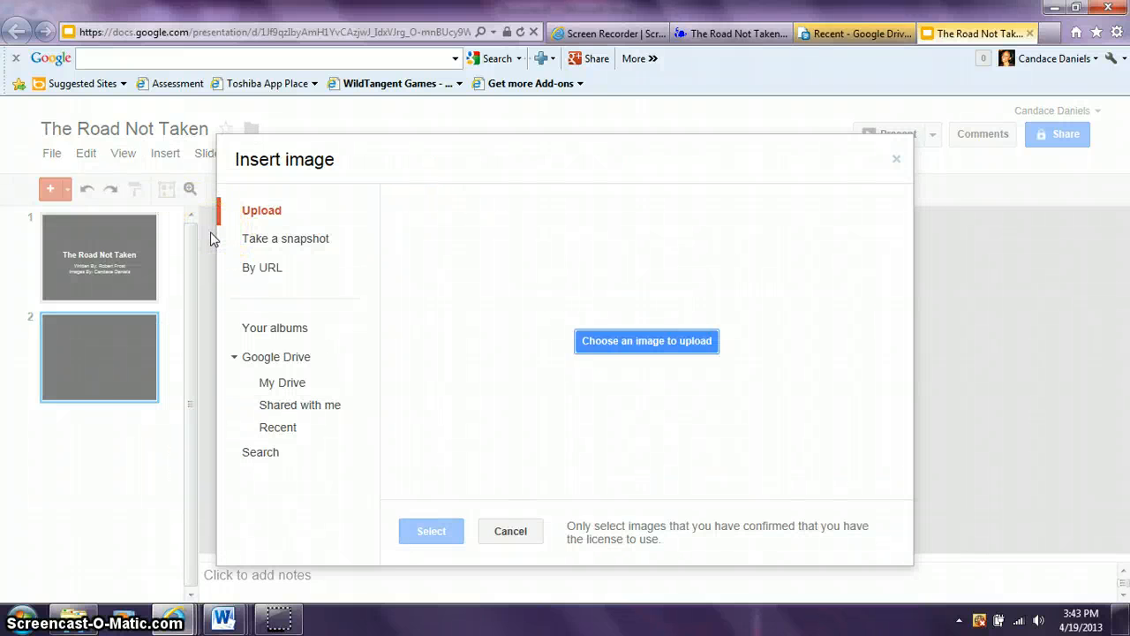
click(247, 221)
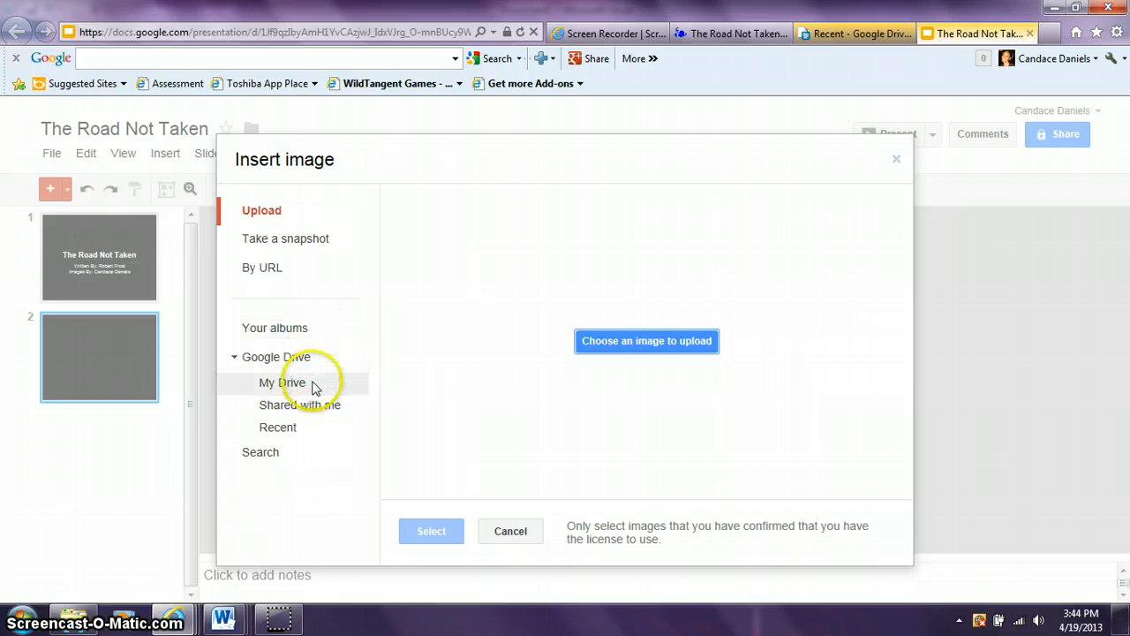
click(274, 455)
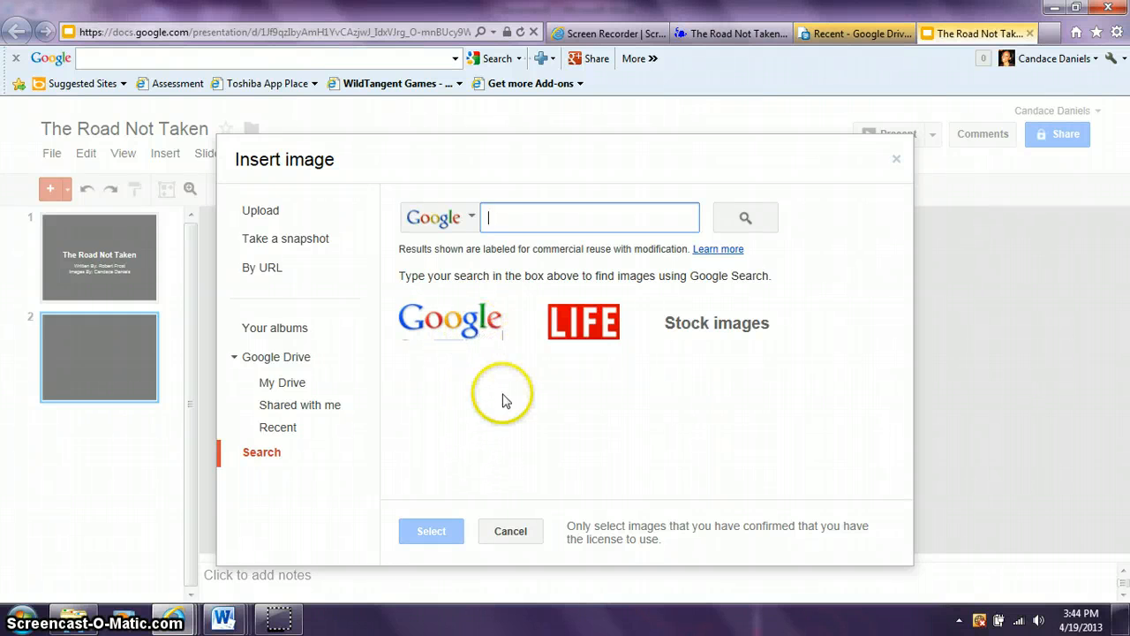
Try the Stock and LIFE image sources, and set the search source back to Google.
click(718, 331)
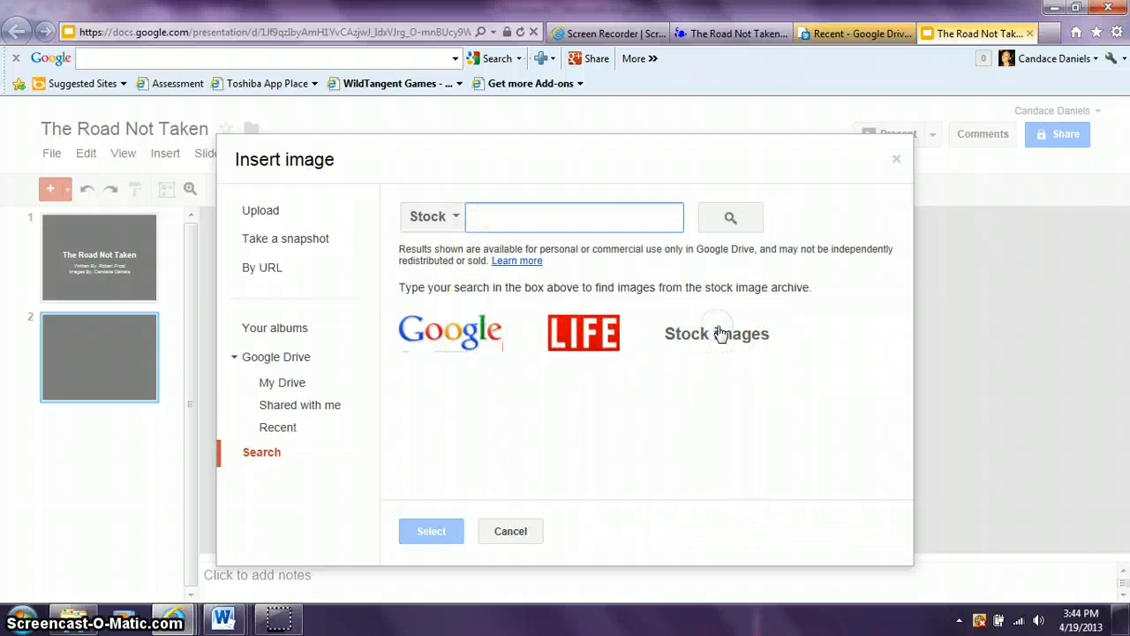
click(569, 333)
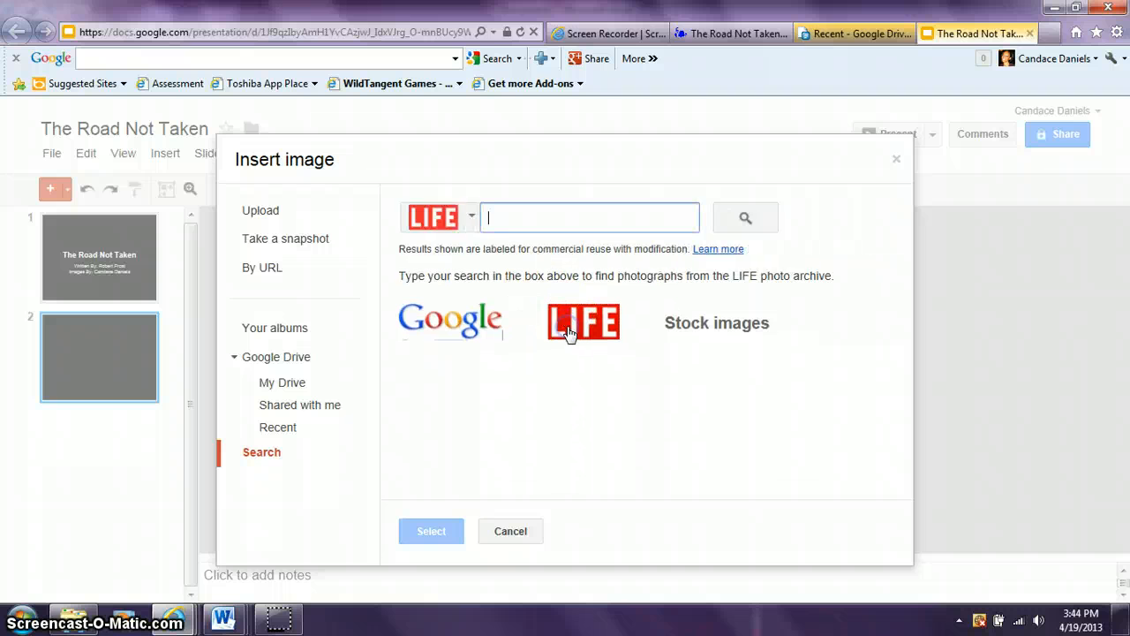
click(454, 329)
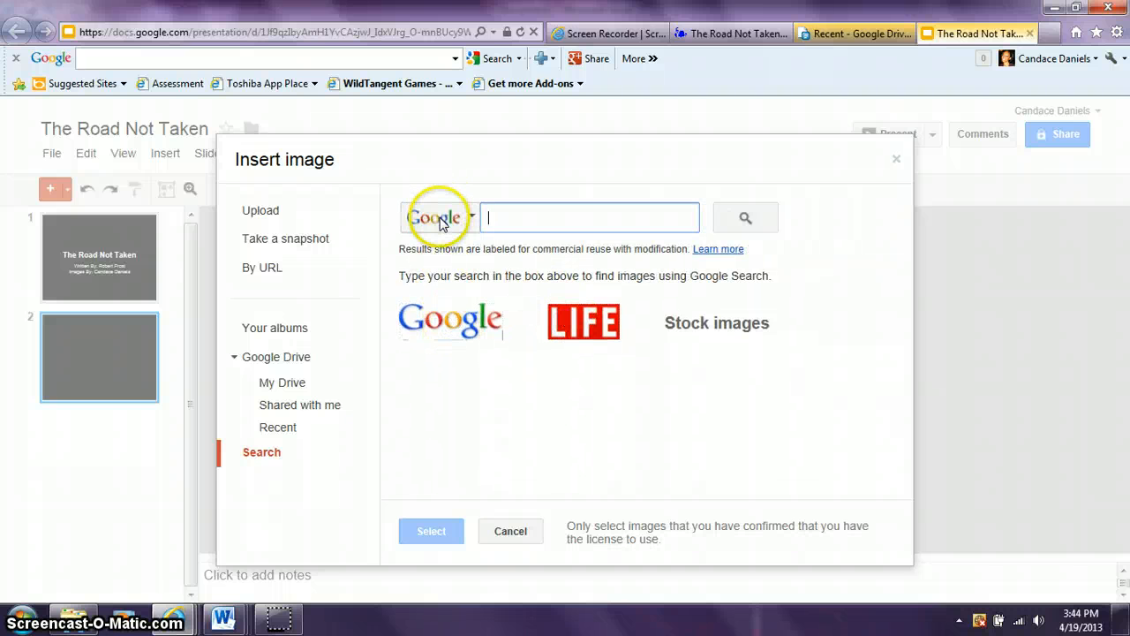
click(472, 220)
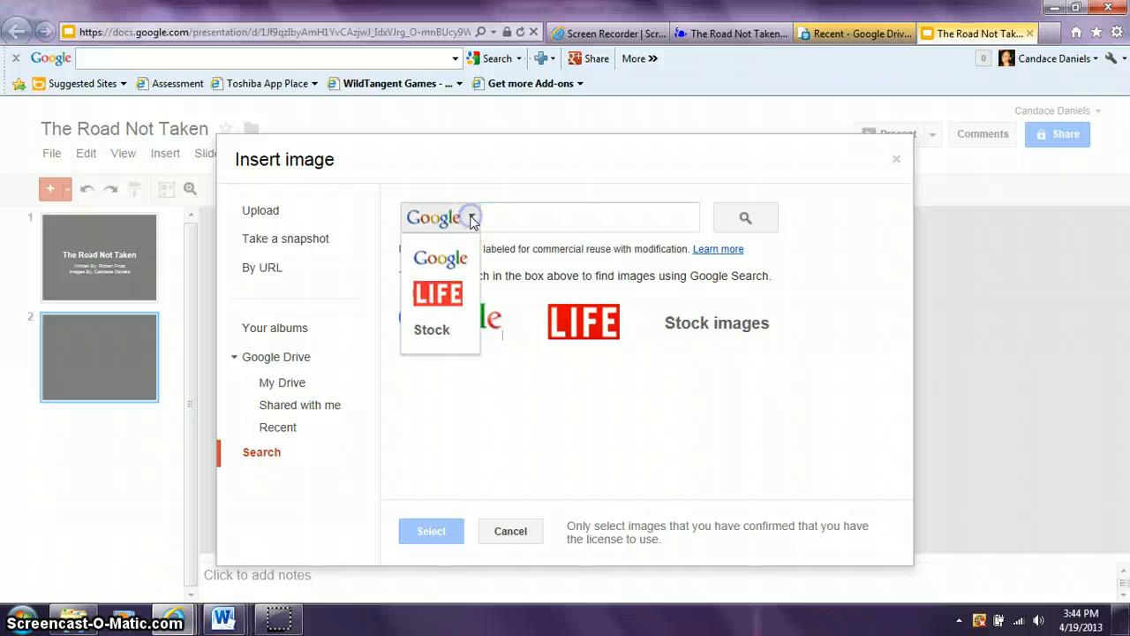
click(444, 262)
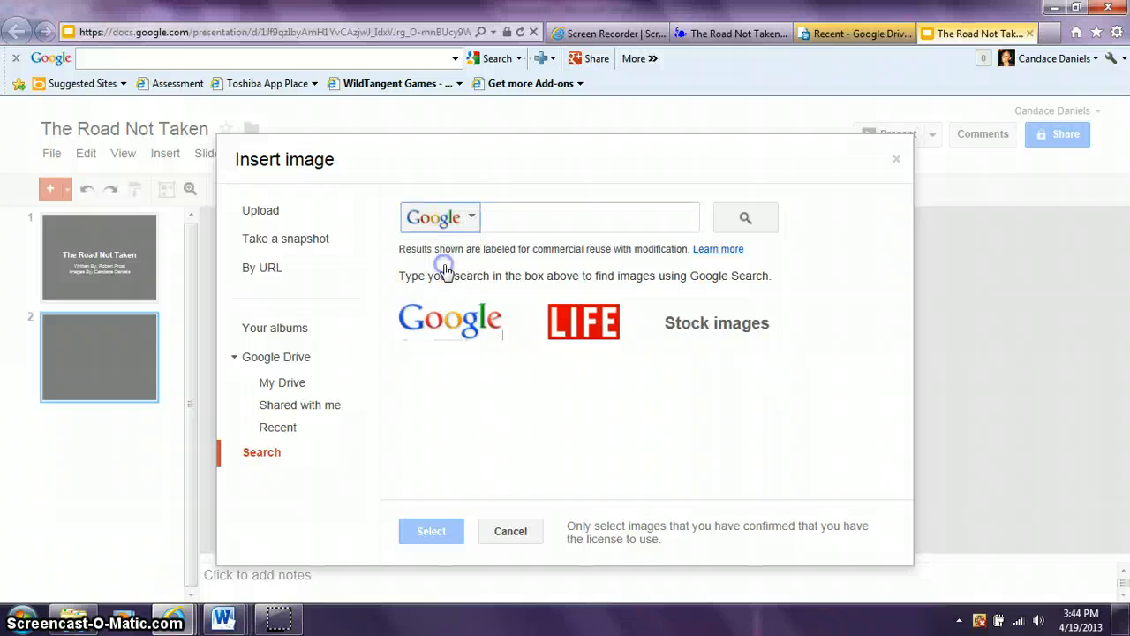
Search Google images for "split road sign".
click(500, 218)
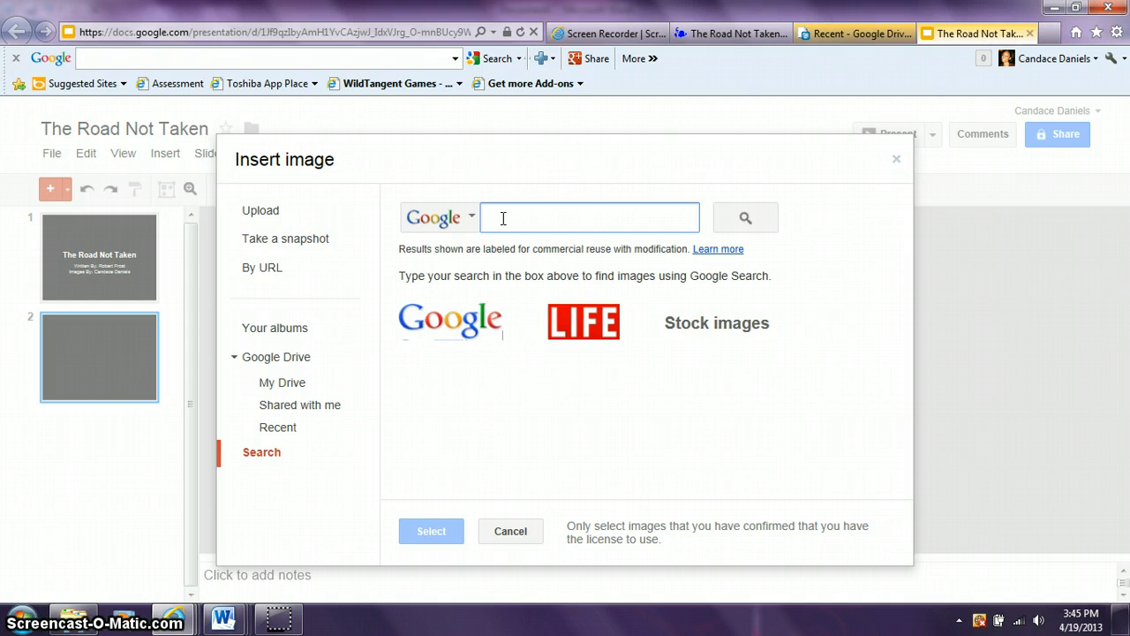
text(split)
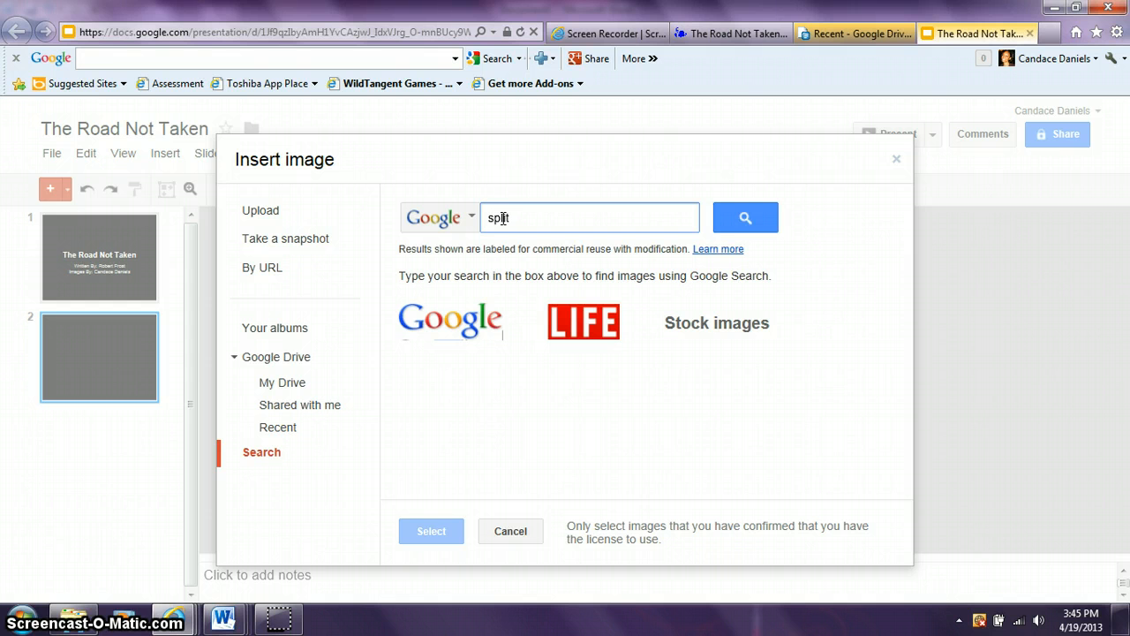
text( road sign)
key(Return)
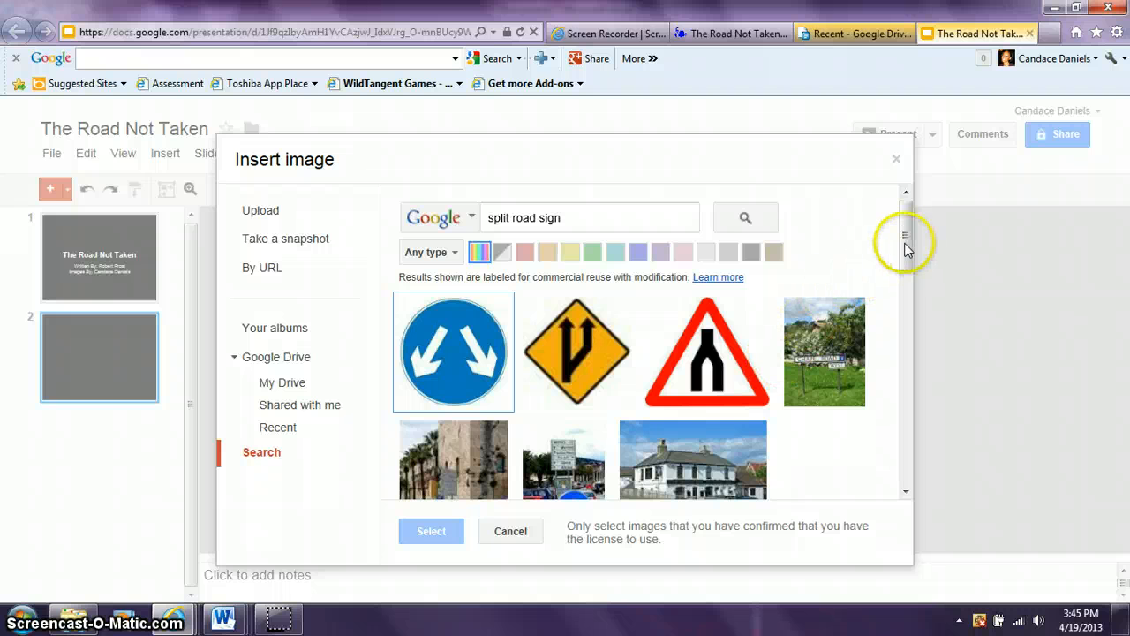
Insert the yellow diamond lane-split road sign from the search results into slide 2.
mouse_move(905, 252)
mouse_down()
mouse_move(910, 482)
mouse_move(903, 231)
mouse_up()
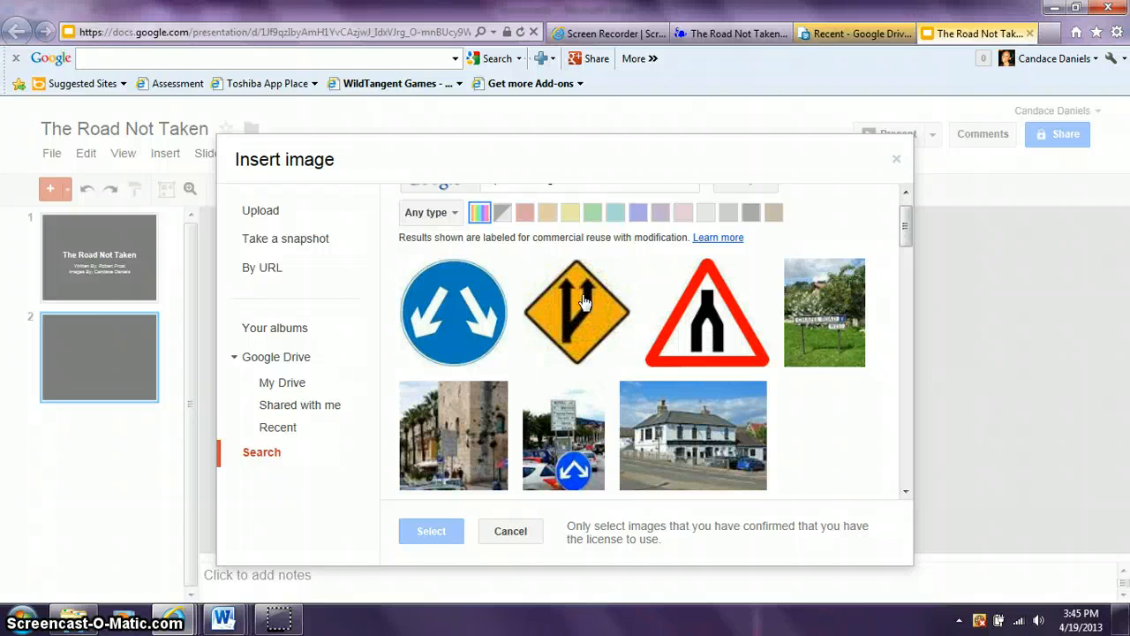
click(567, 333)
click(581, 330)
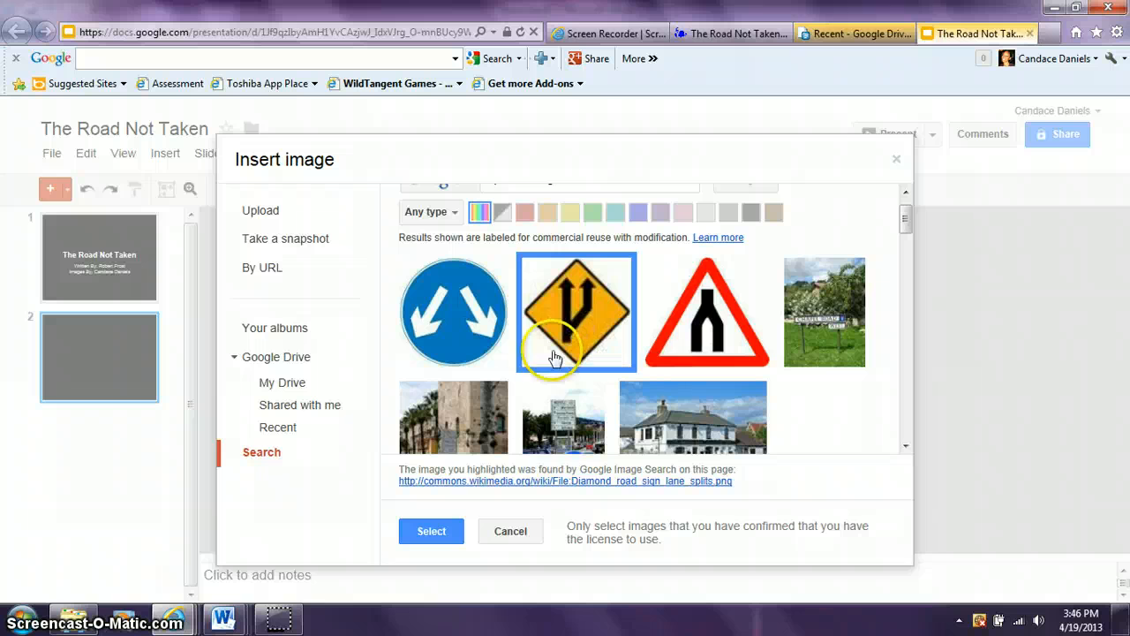
click(443, 530)
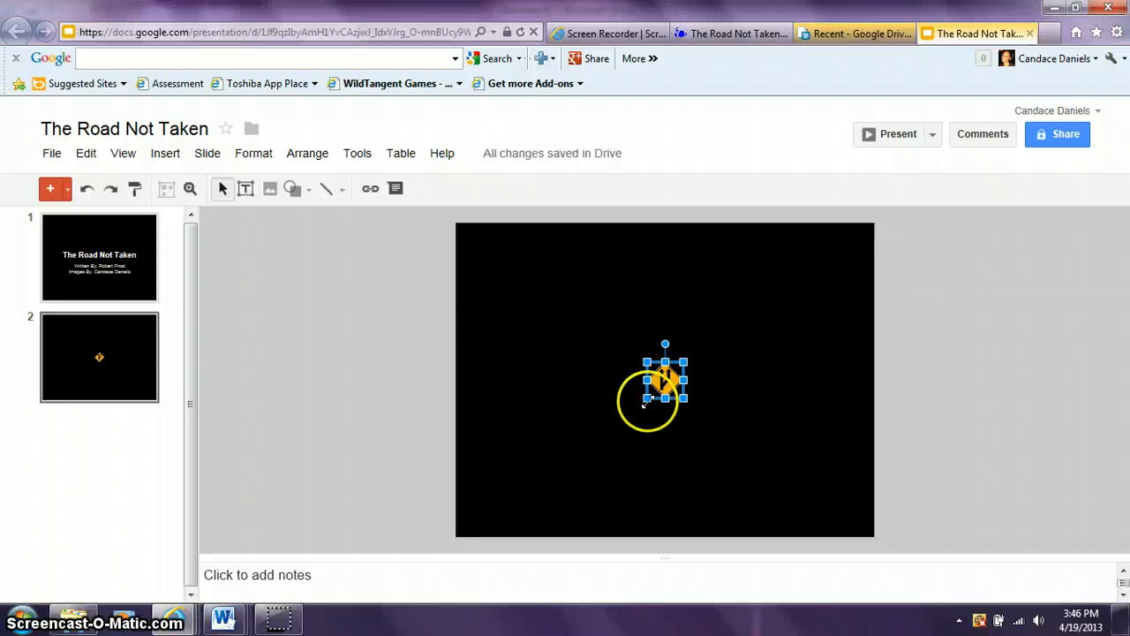
Enlarge the road sign image to nearly the full slide height and centre it on slide 2.
drag(647, 398, 596, 443)
drag(574, 458, 528, 503)
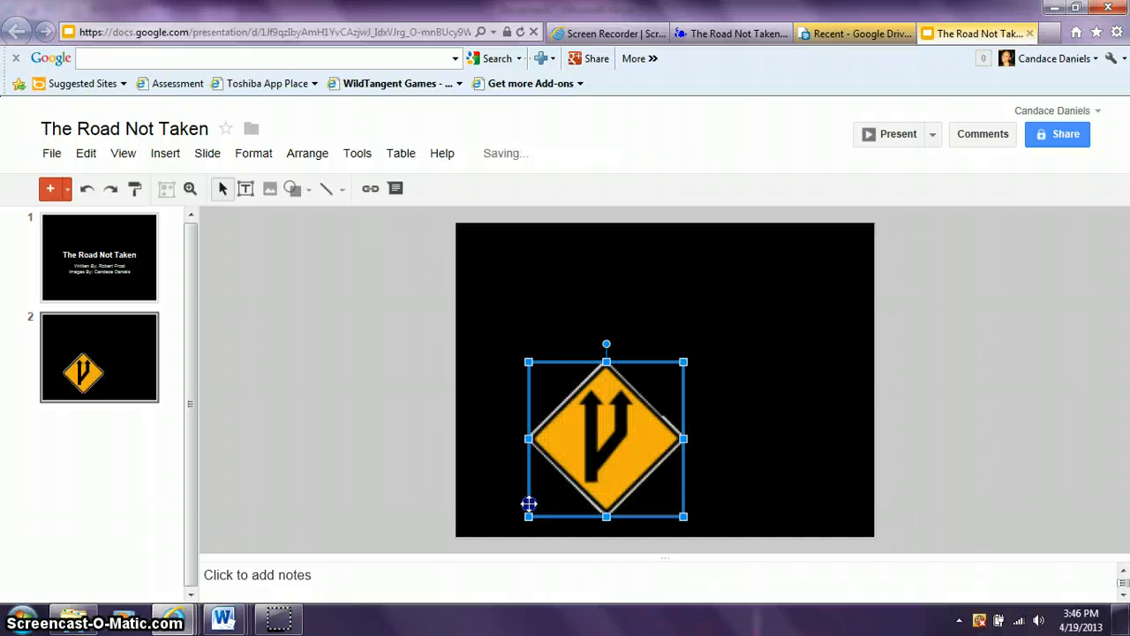
drag(593, 440, 584, 341)
click(640, 402)
drag(670, 412, 775, 449)
mouse_move(659, 398)
mouse_down()
mouse_move(659, 383)
mouse_move(675, 387)
mouse_up()
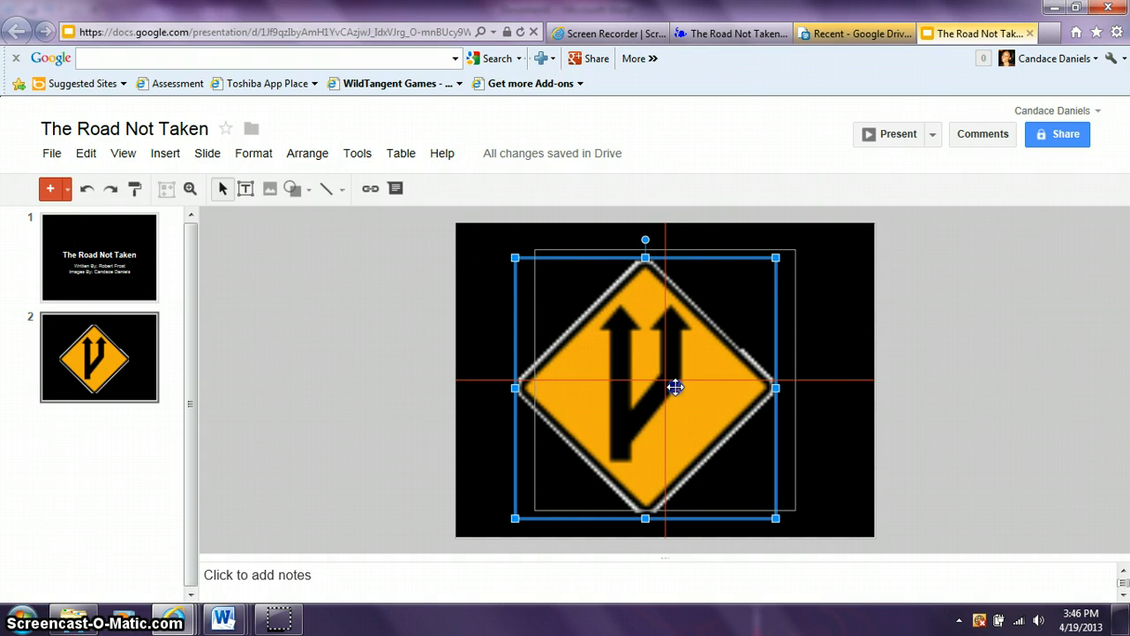
drag(676, 387, 676, 386)
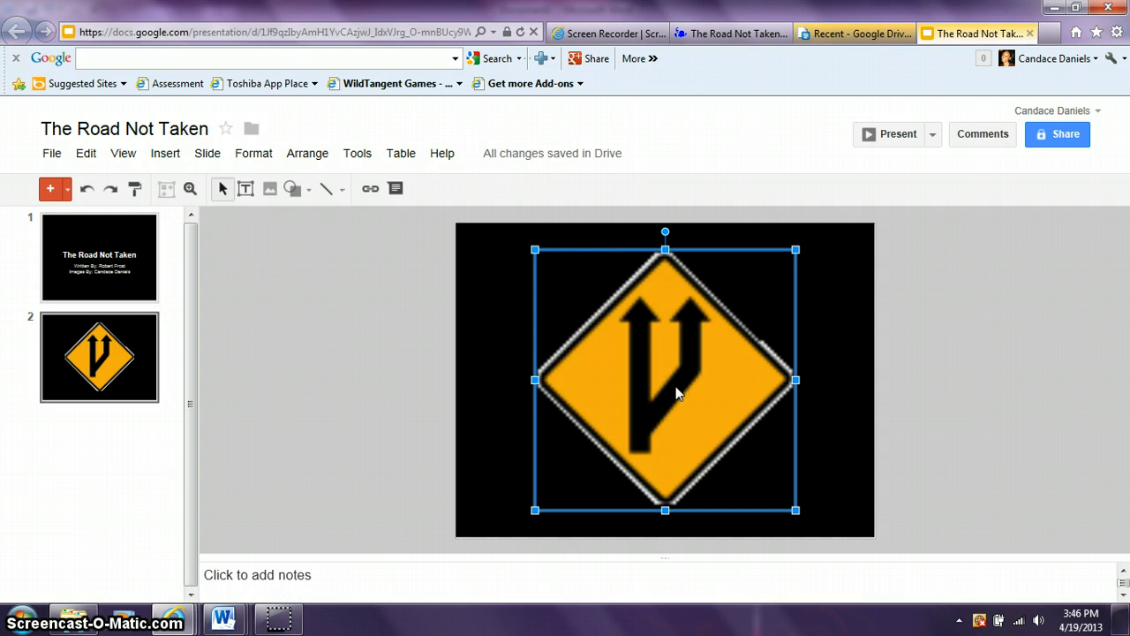
Add a new blank slide after the road sign slide.
mouse_move(549, 157)
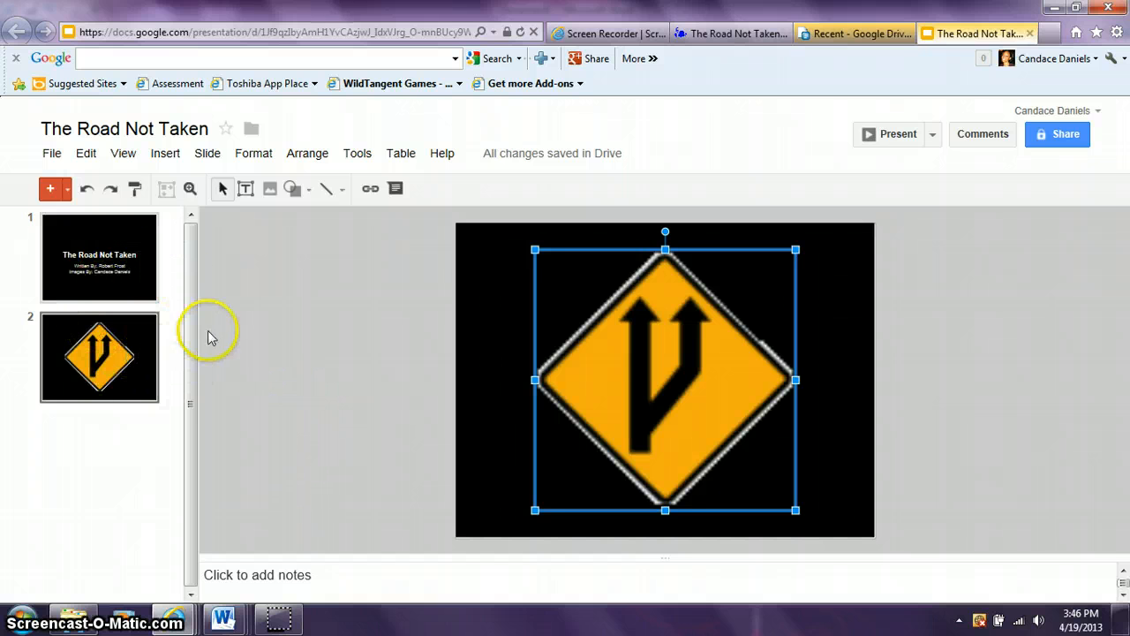
click(102, 272)
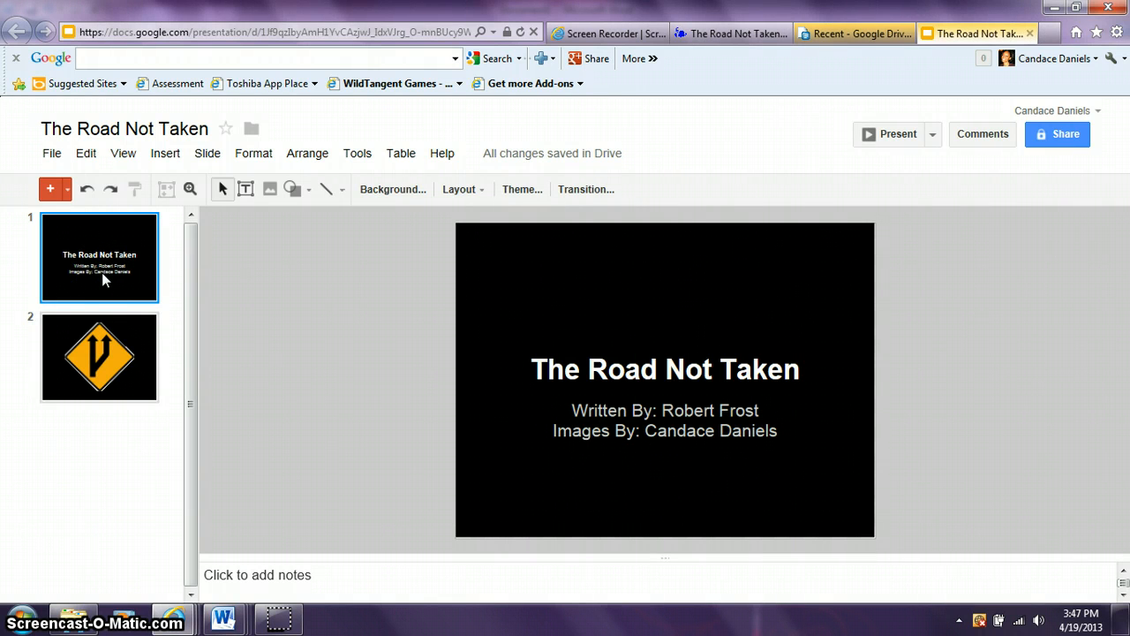
click(131, 355)
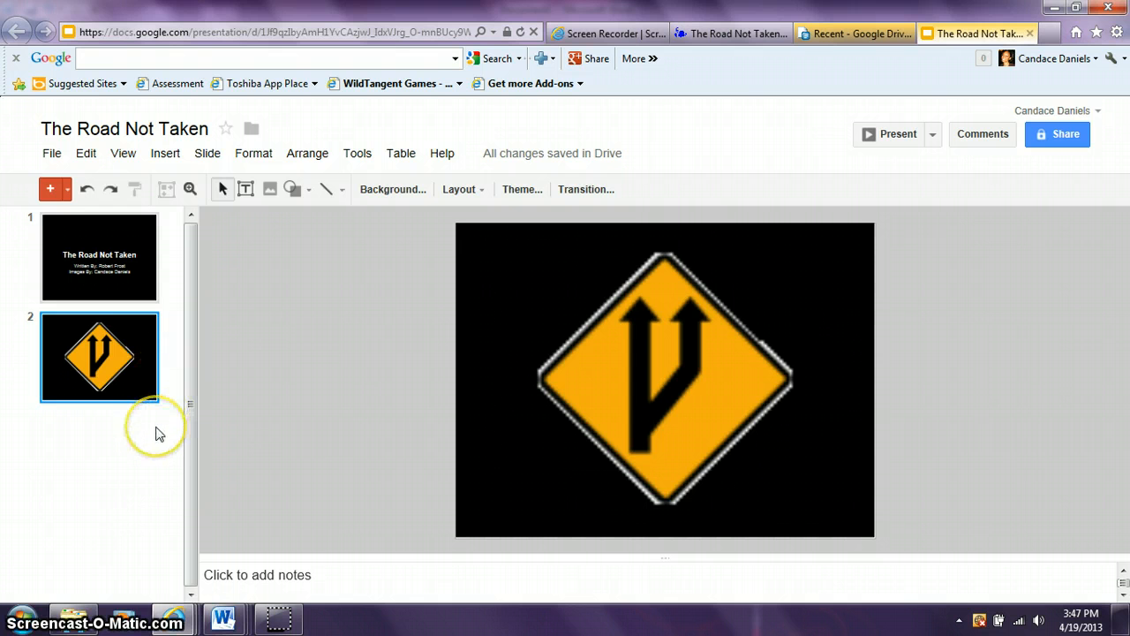
click(49, 191)
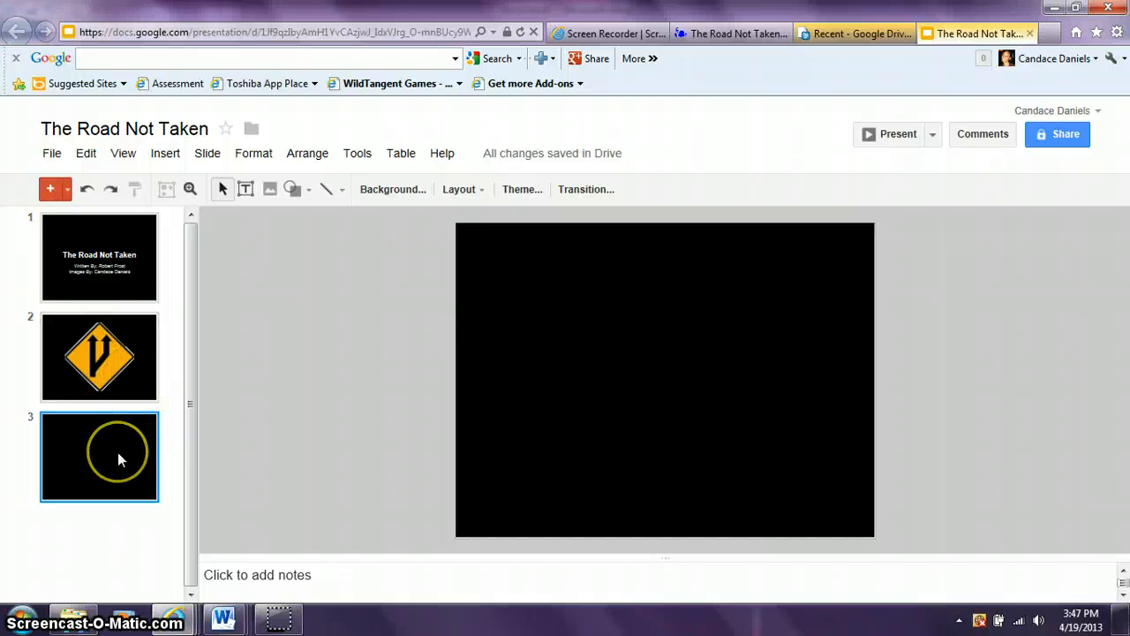
Add the speaker note "Two roads diverged in a yellow wood," to the road sign slide.
click(136, 384)
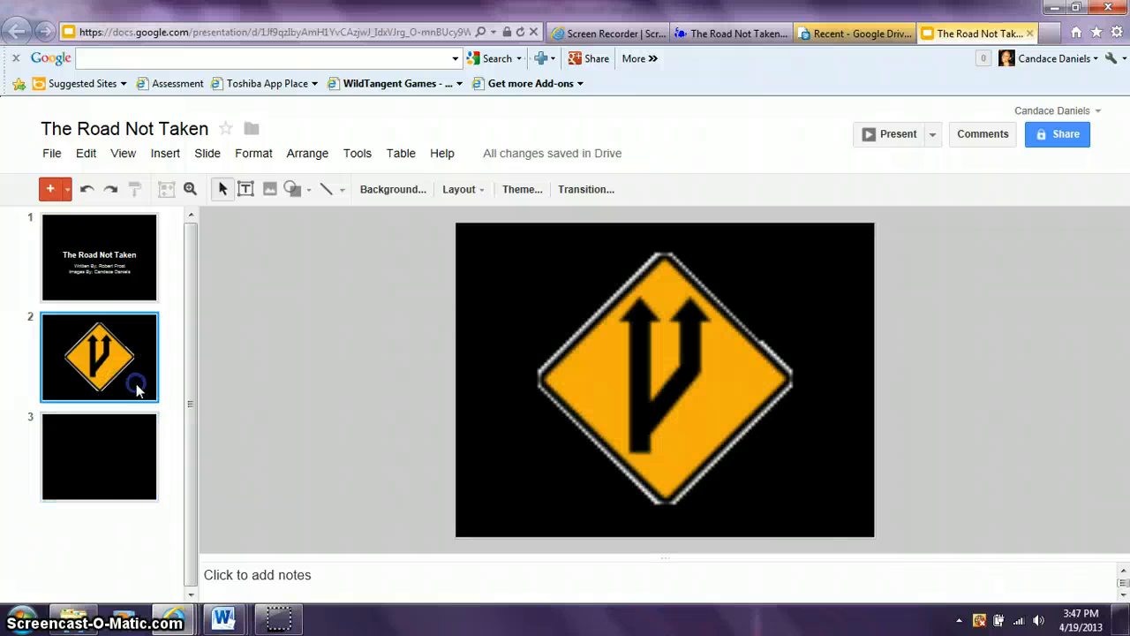
click(318, 575)
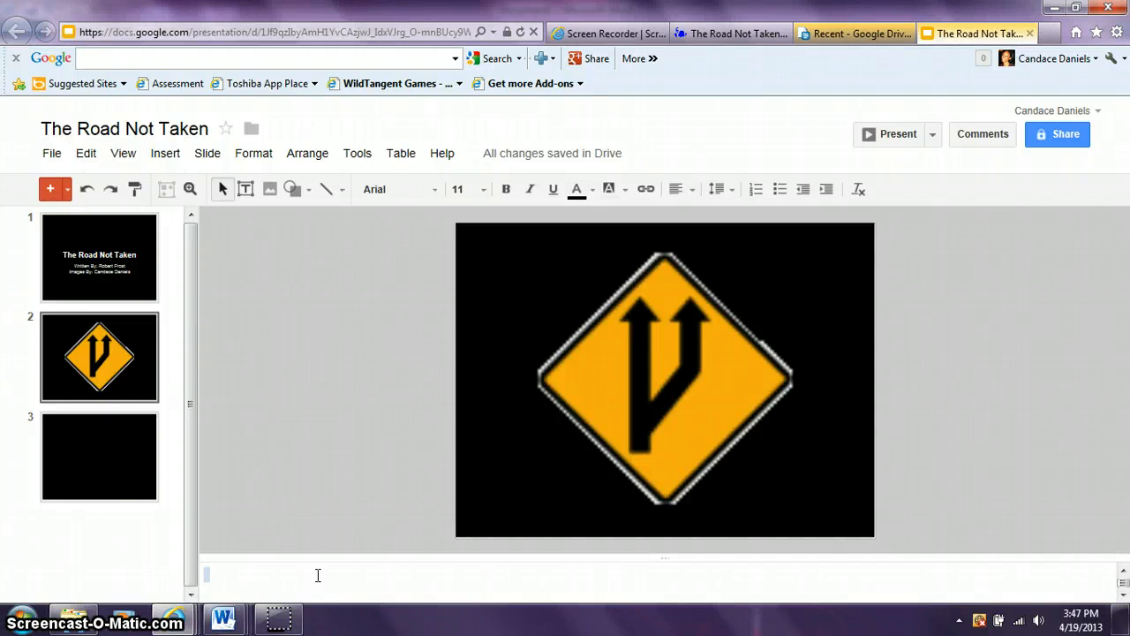
text(Two)
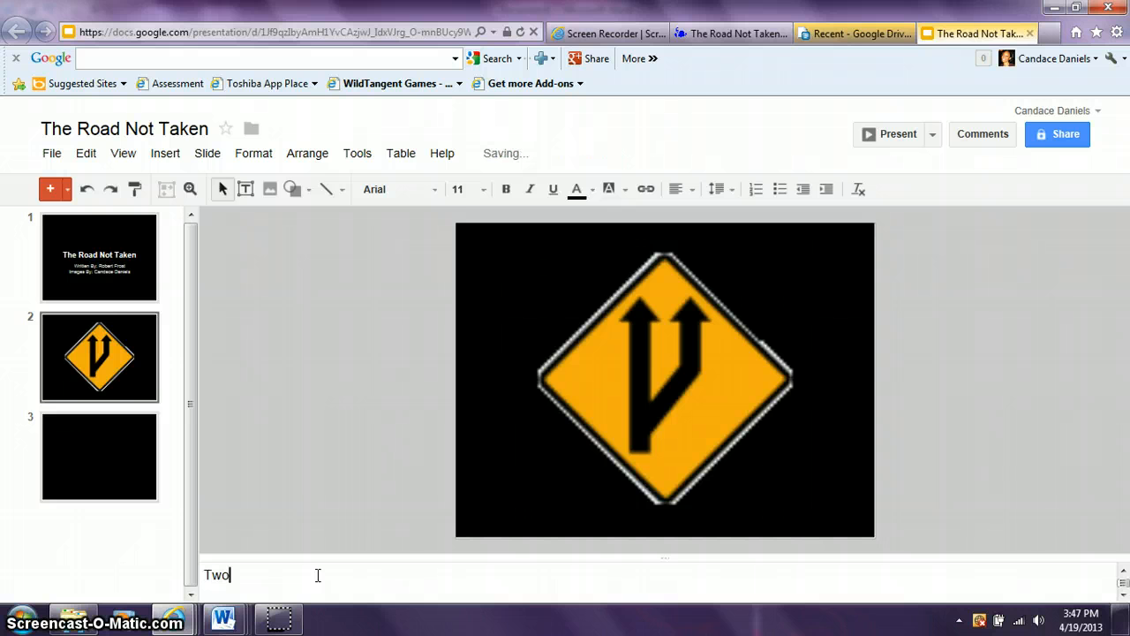
text( roa)
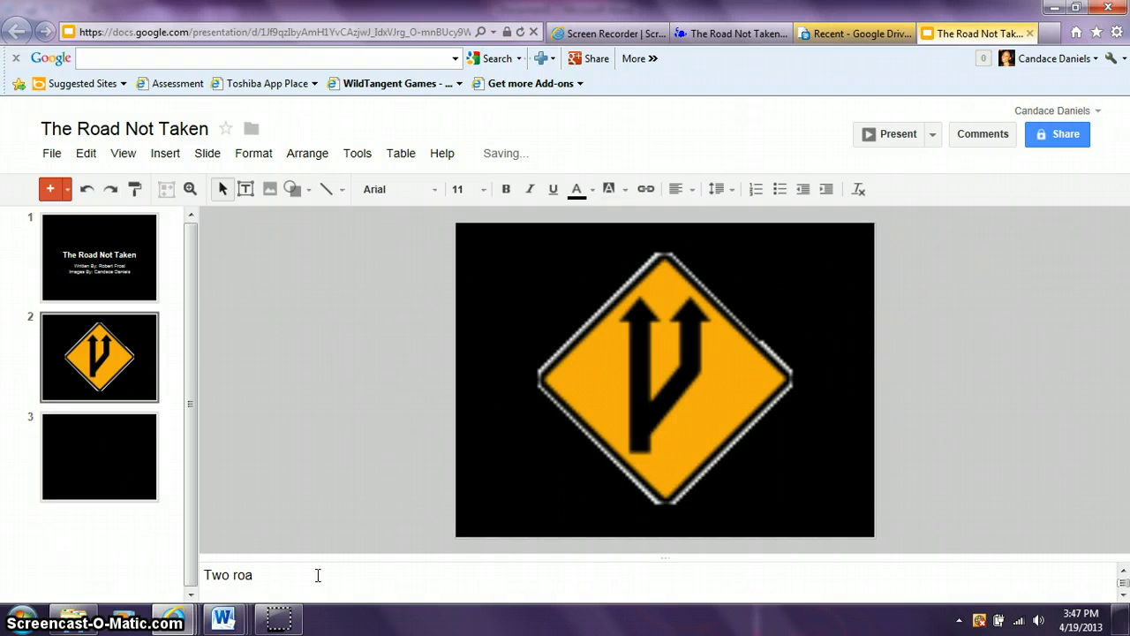
text(ds diverged in a yellow wood,)
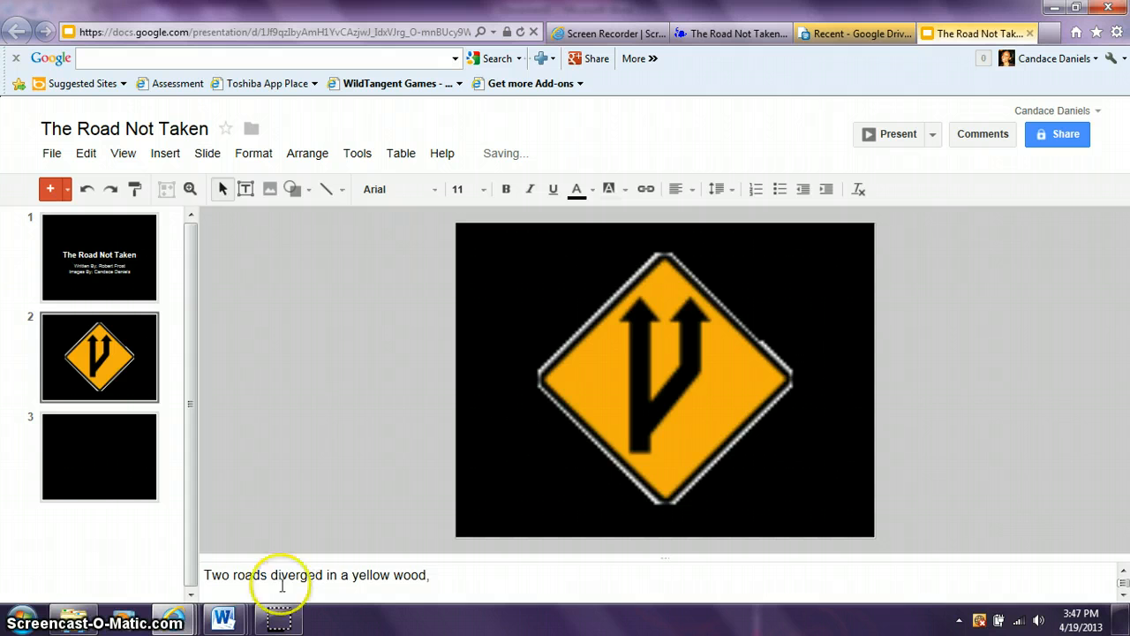
Return to the blank slide 3 and open the presentation's sharing settings.
click(116, 465)
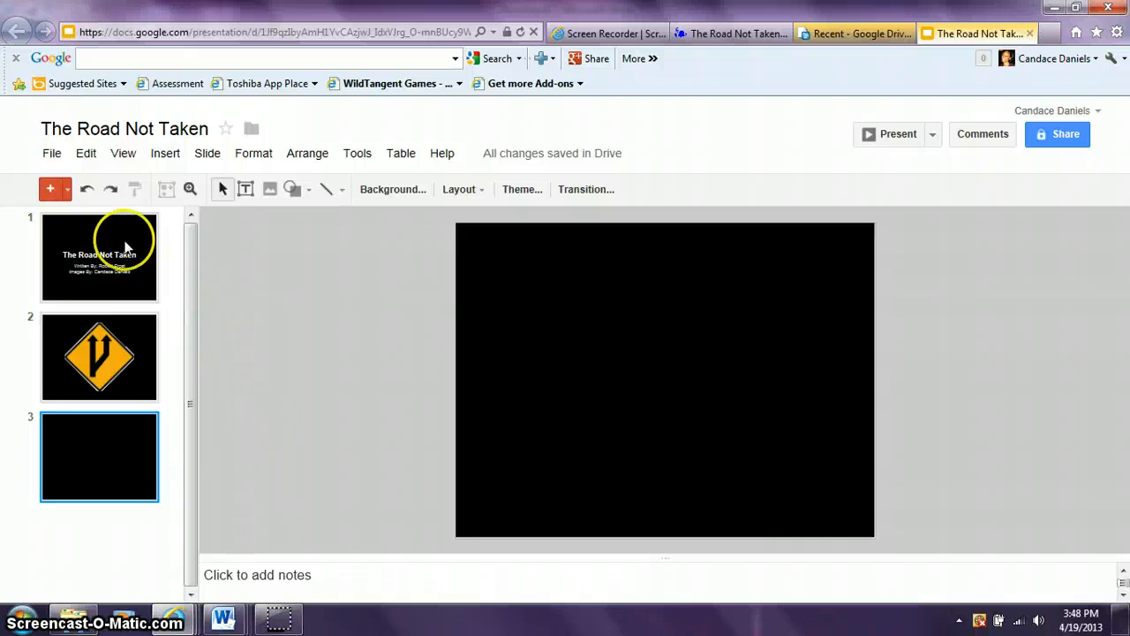
click(54, 155)
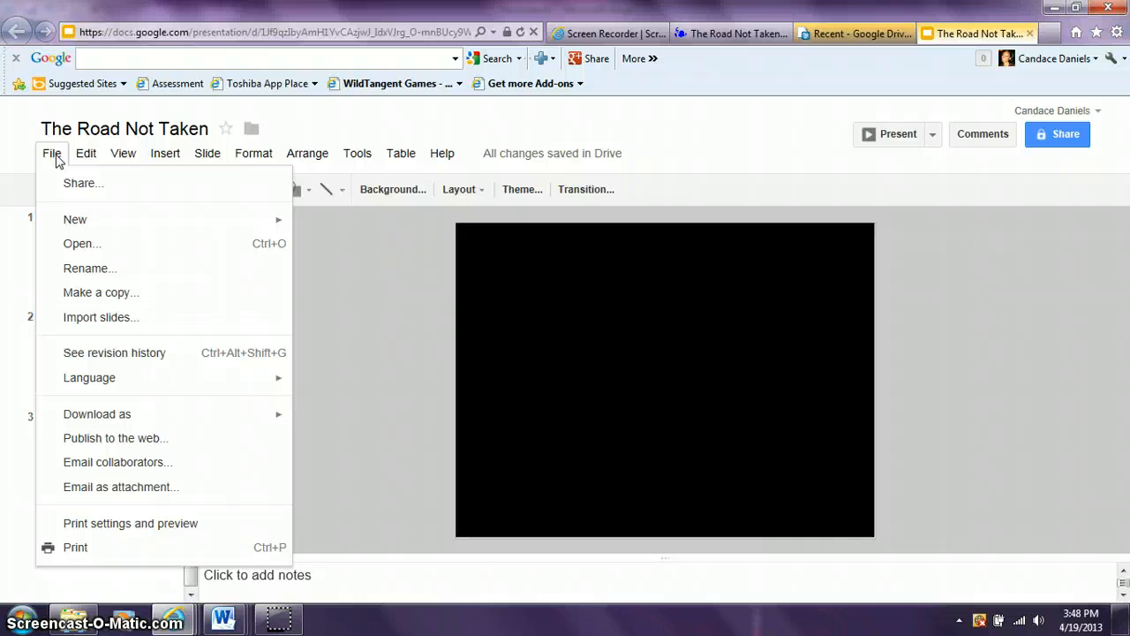
click(78, 187)
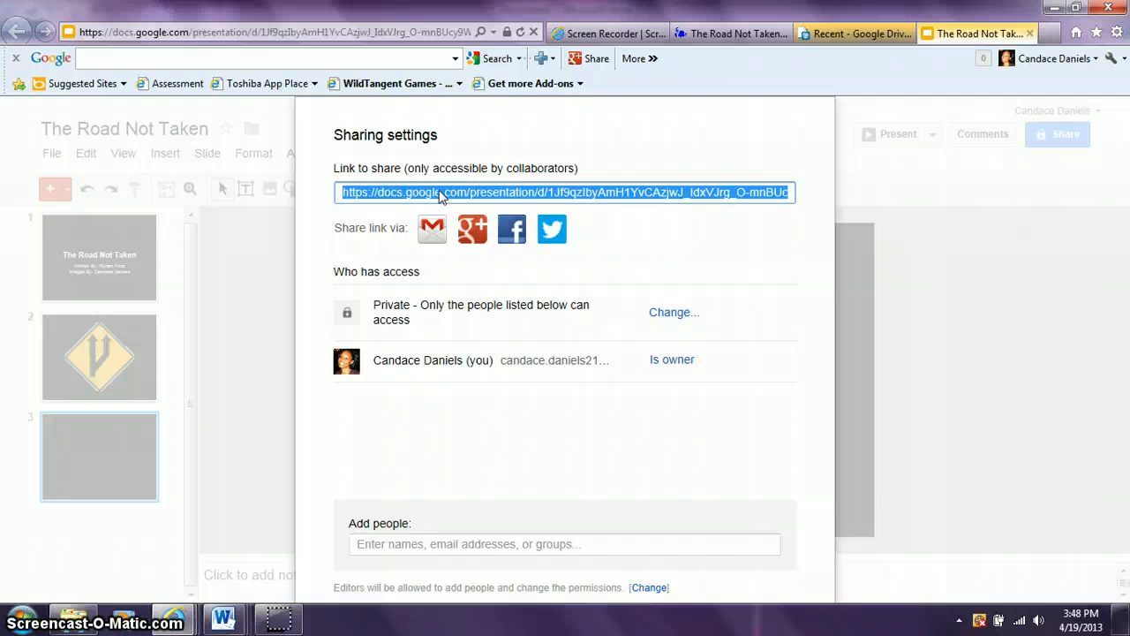
Set the presentation's visibility to anyone with the link, with view access, and save the setting.
click(402, 252)
click(657, 314)
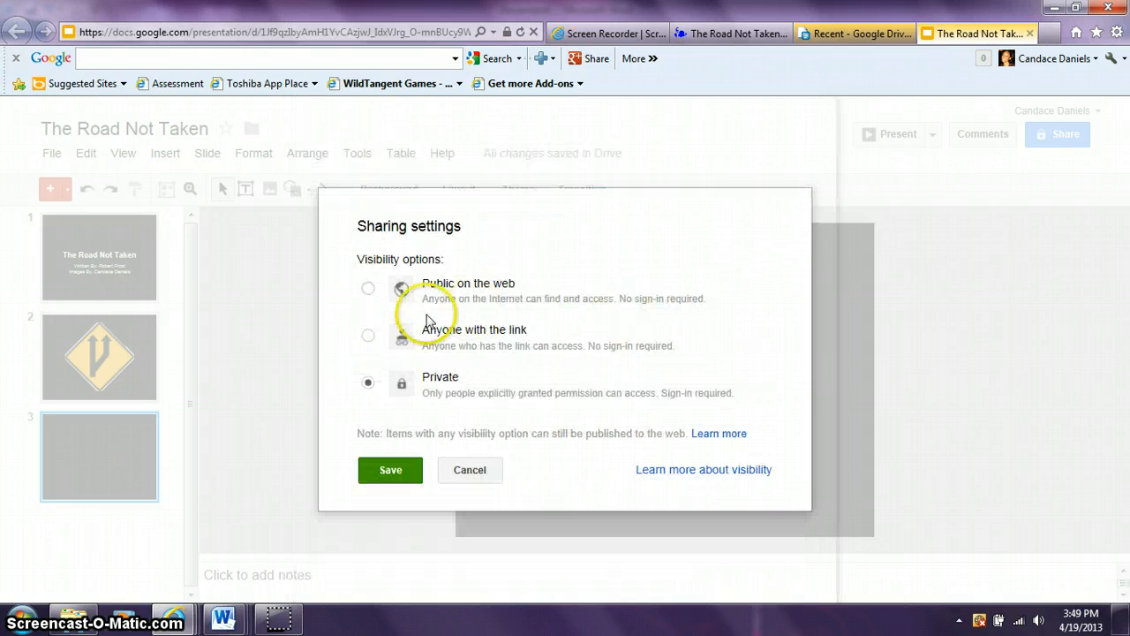
click(368, 337)
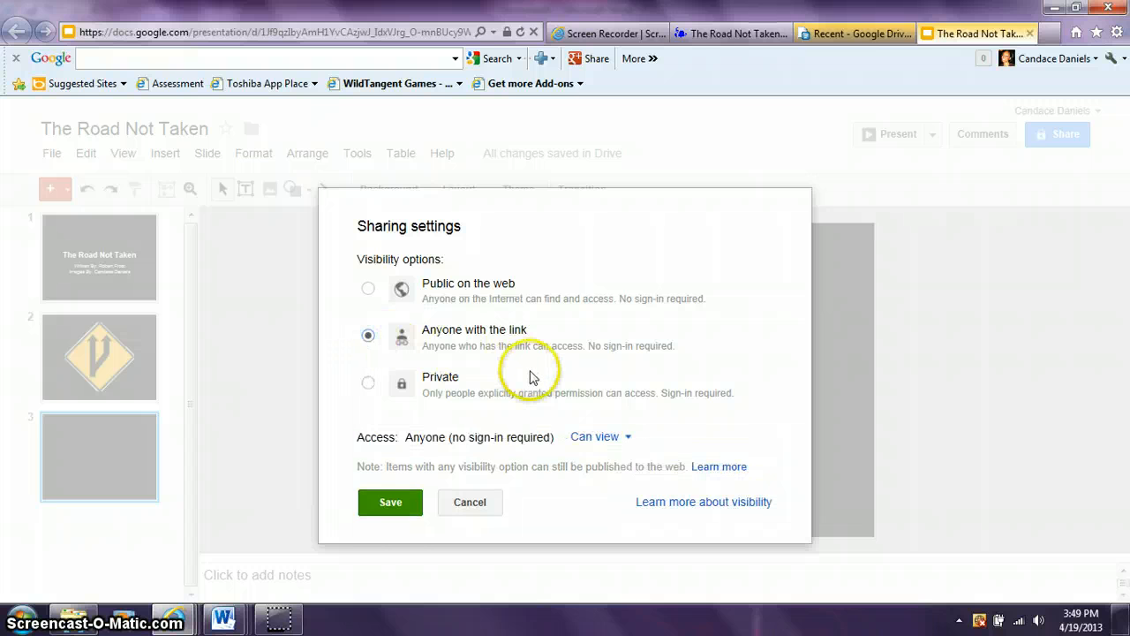
click(395, 503)
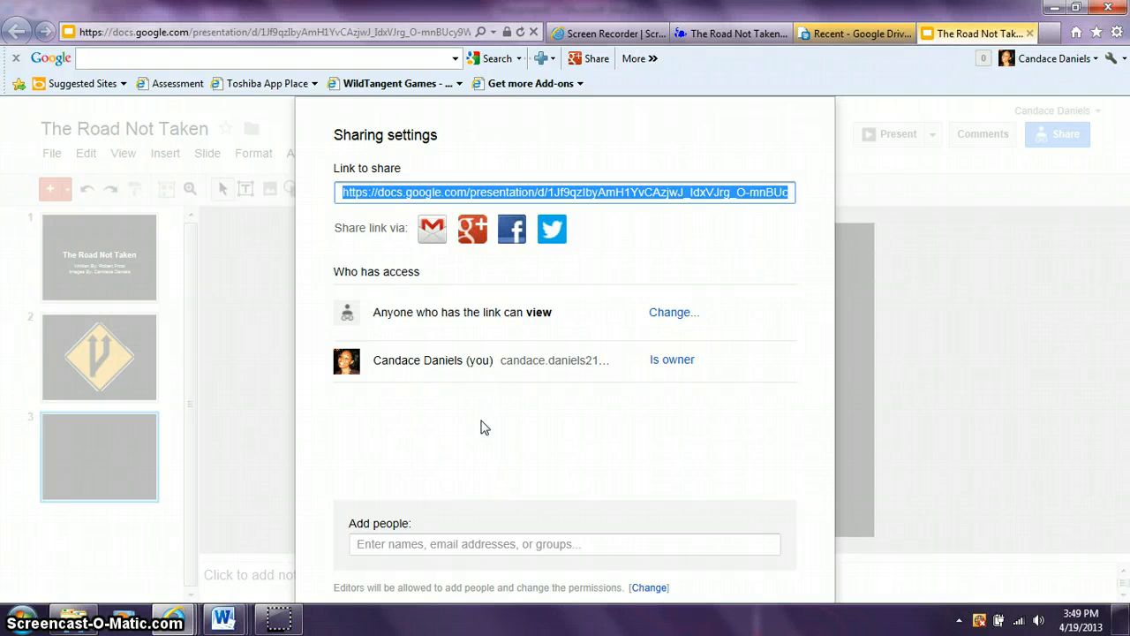
click(474, 392)
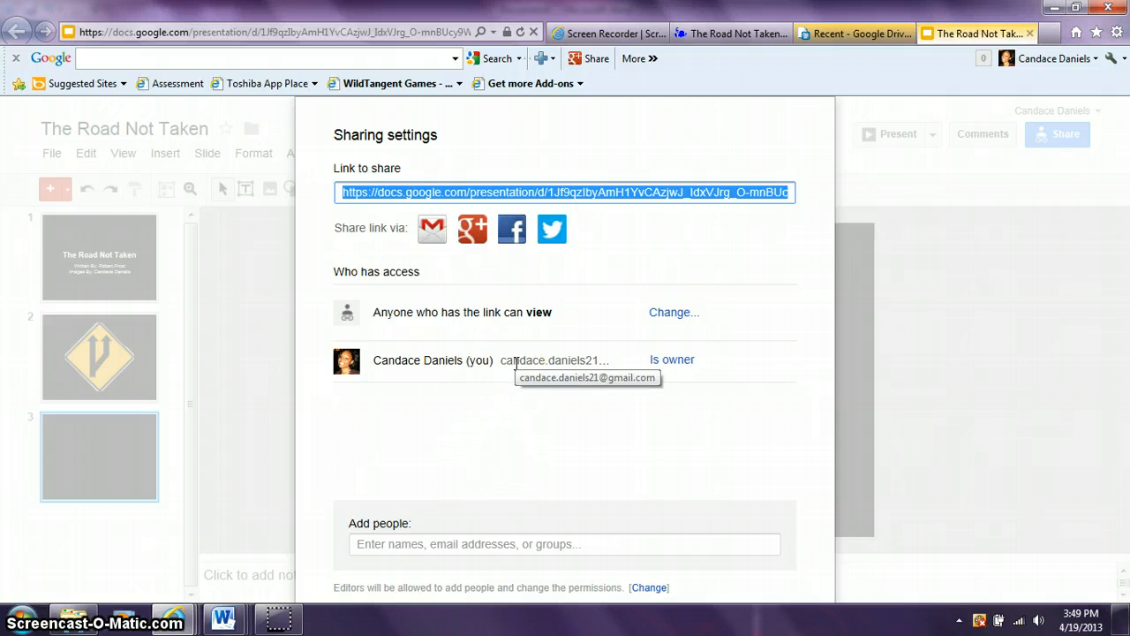
Copy the presentation's sharing link and switch to Document1 in Microsoft Word.
click(456, 396)
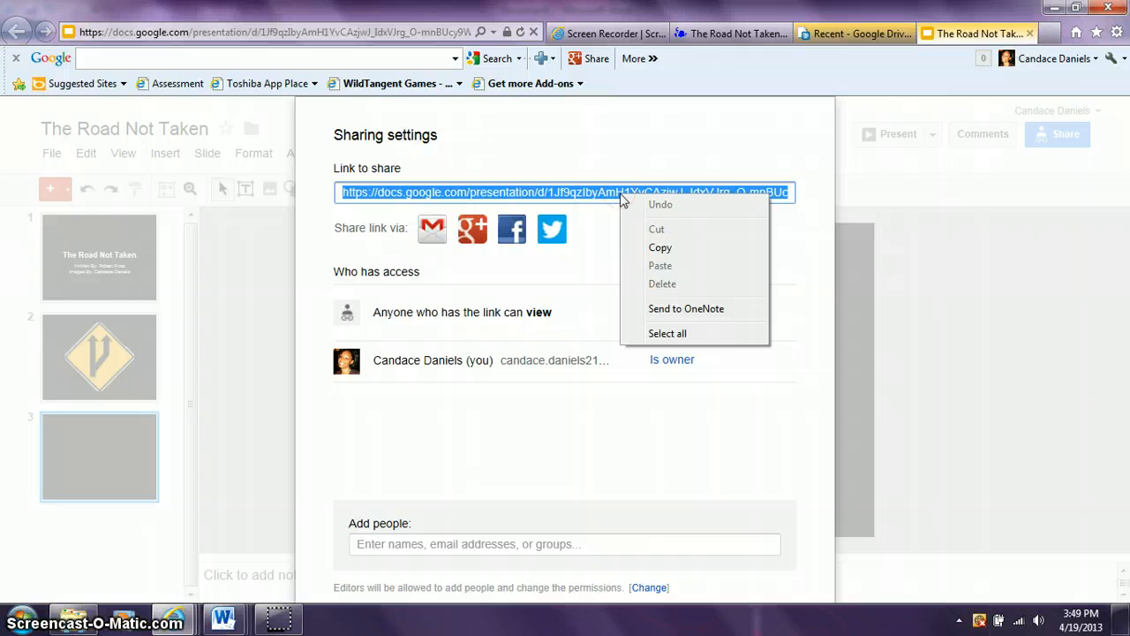
click(661, 250)
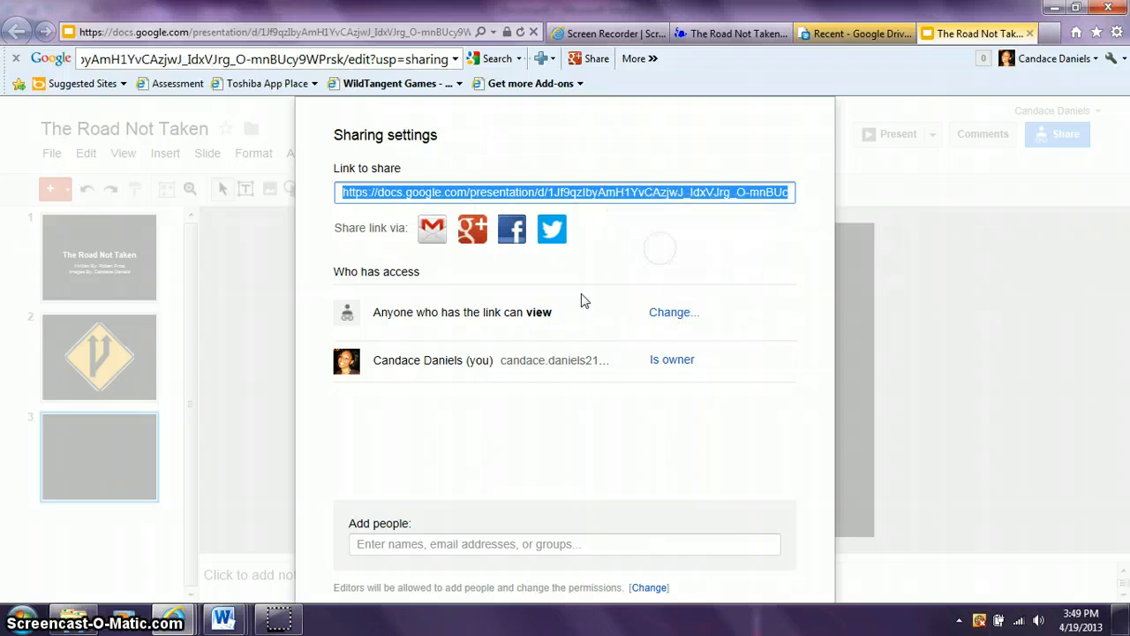
mouse_move(227, 620)
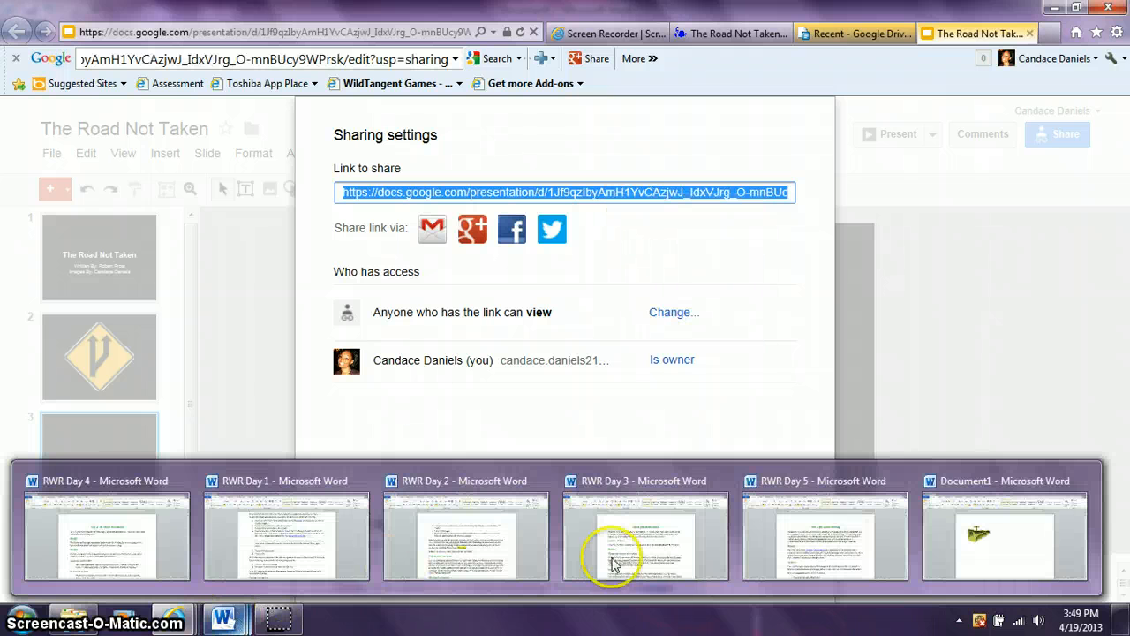
click(1004, 535)
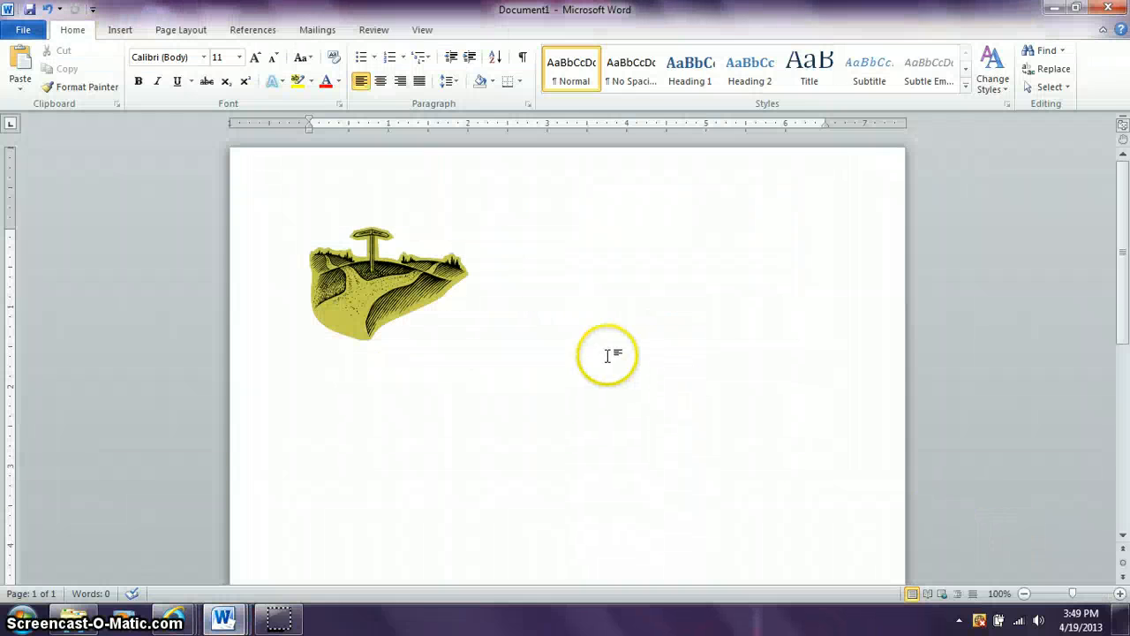
Remove the picture from the document, paste the sharing link in its place and turn it into a hyperlink.
click(410, 281)
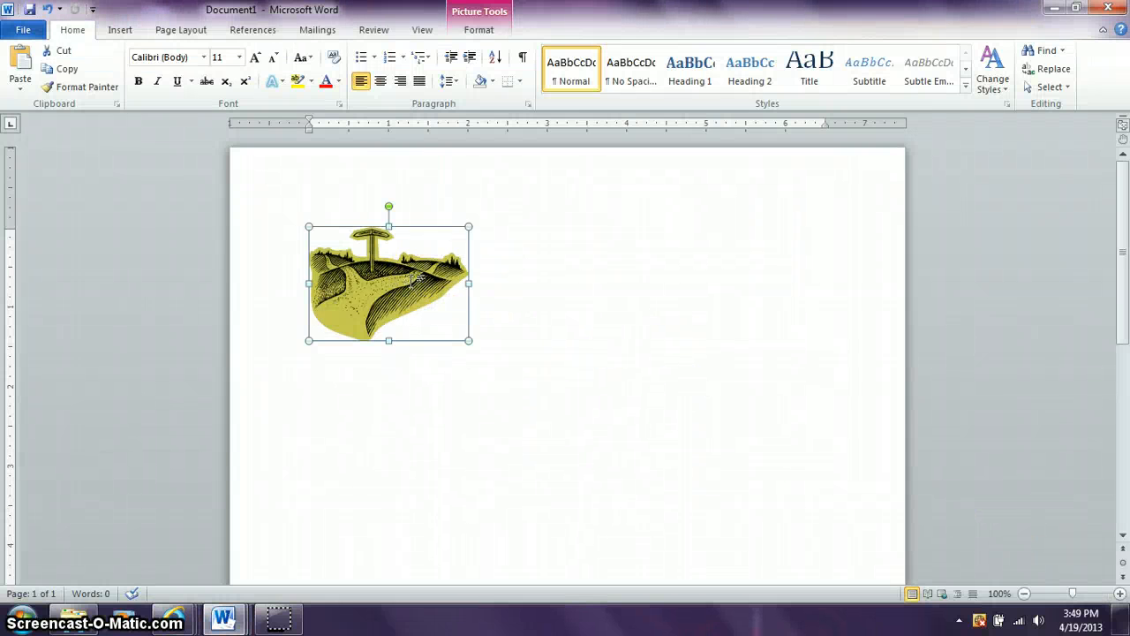
key(ctrl+z)
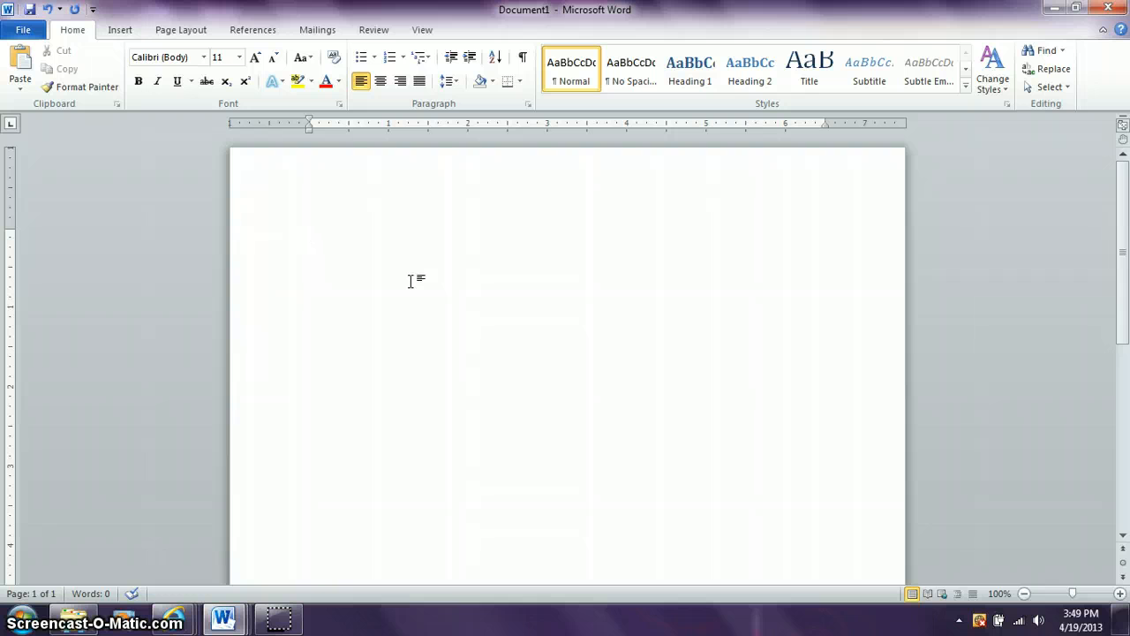
key(ctrl+v)
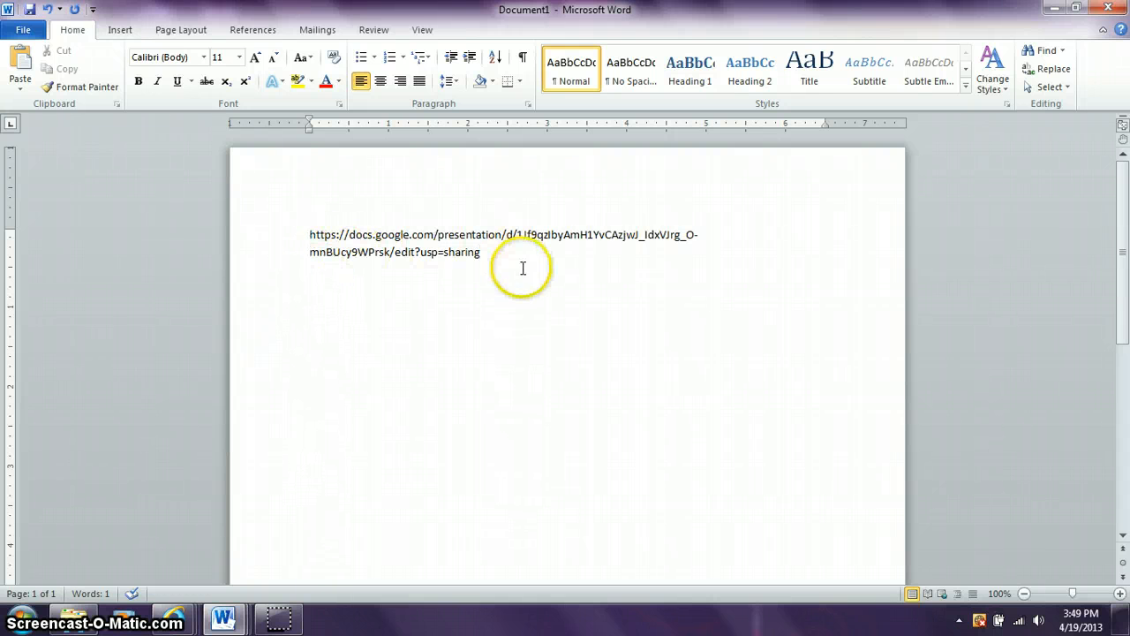
key(Return)
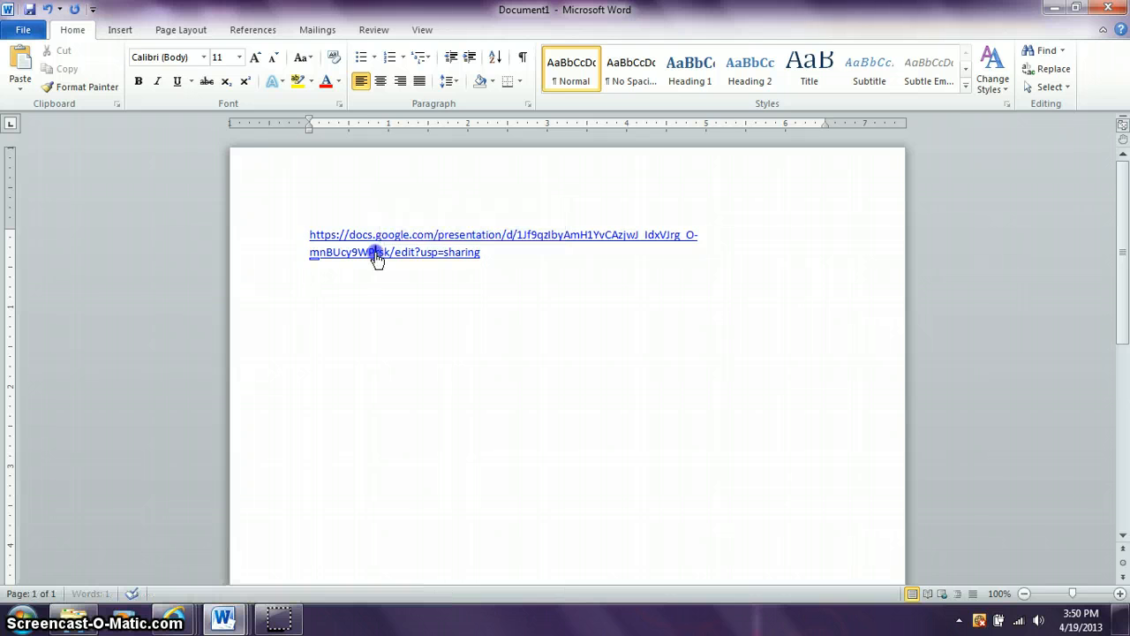
Follow the pasted link to the shared presentation in the browser and check slides 1 and 2 in the viewer.
ctrl+click(374, 255)
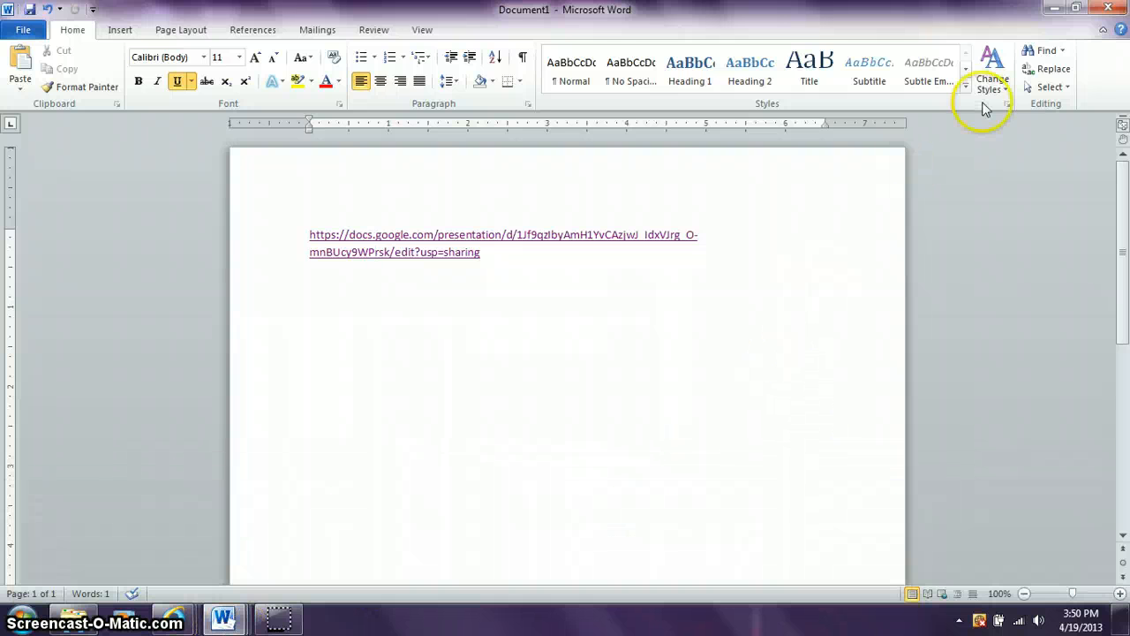
click(1053, 8)
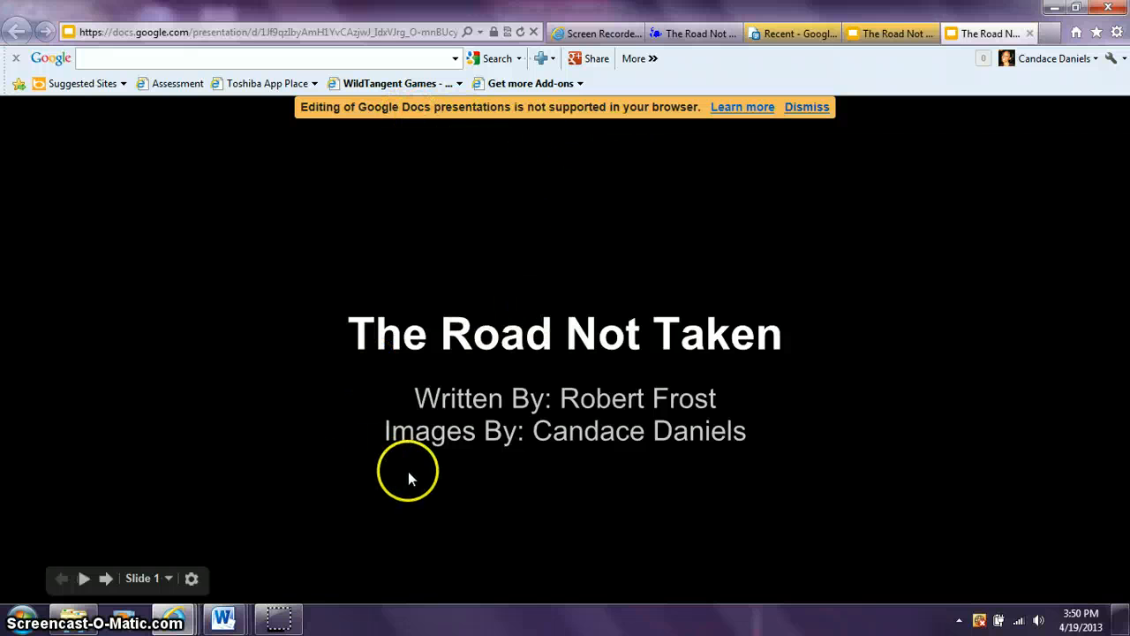
click(167, 578)
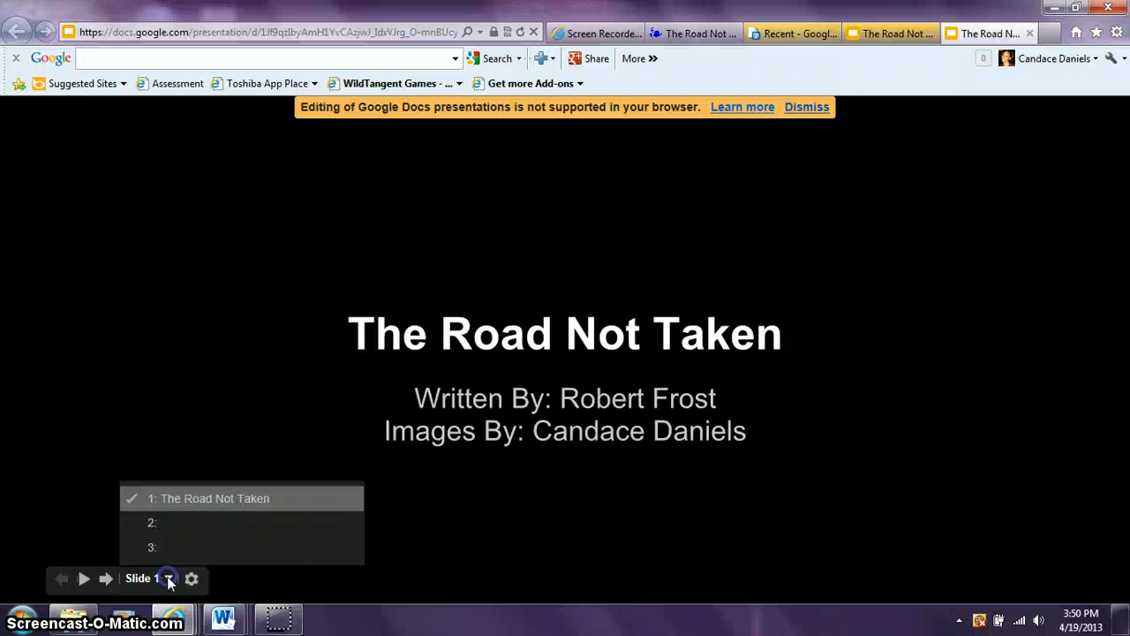
click(158, 527)
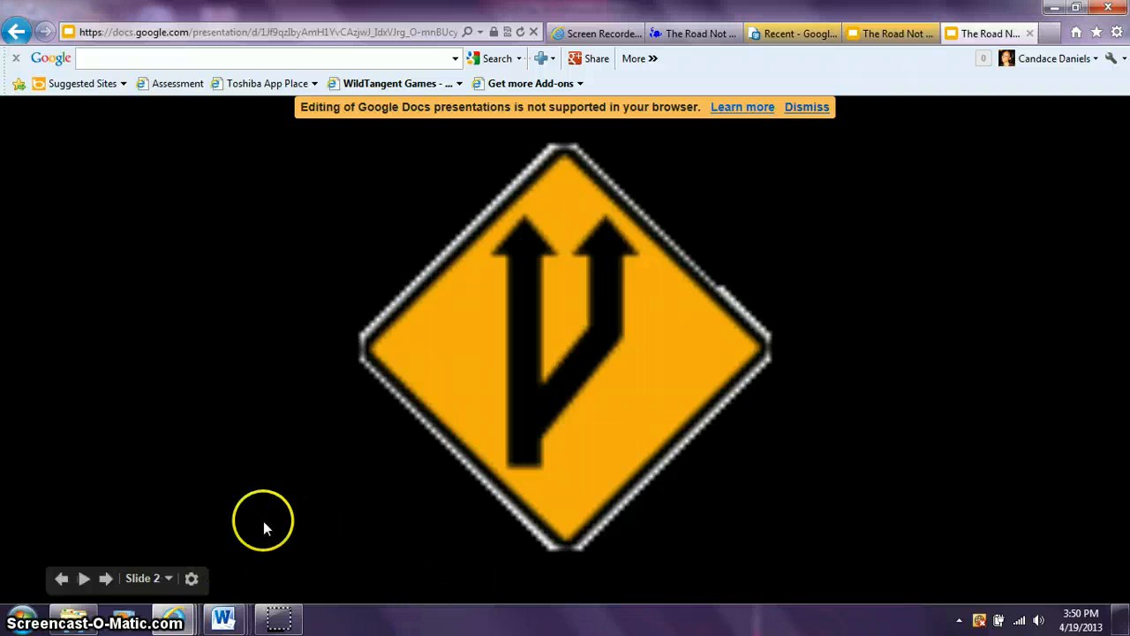
click(62, 578)
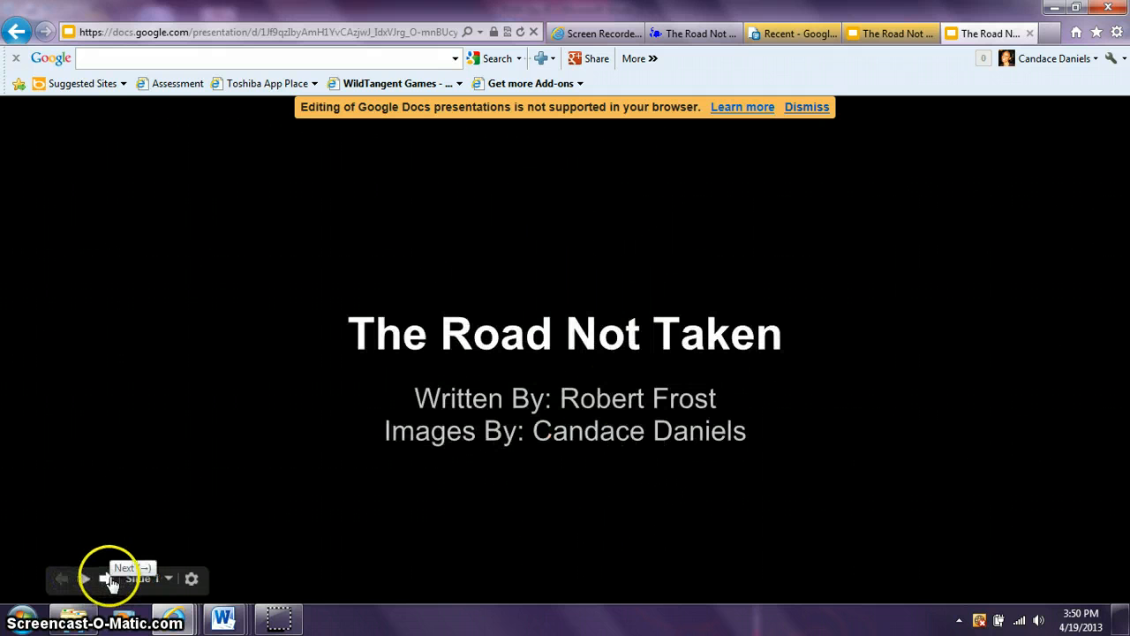
click(106, 578)
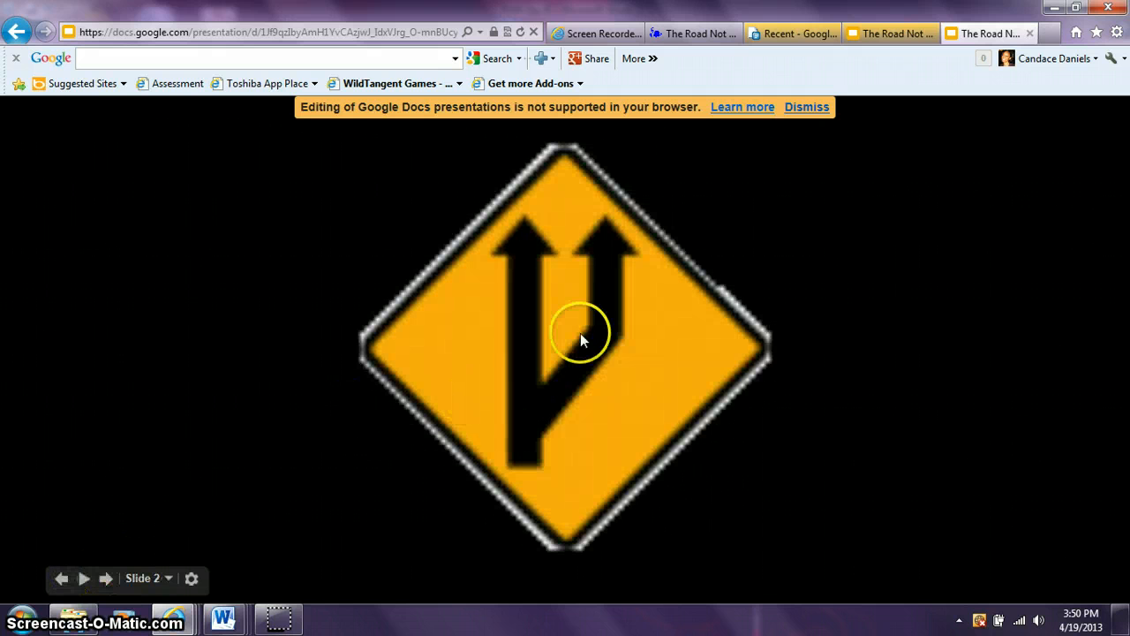
Close the shared view of the presentation and finish the sharing settings.
click(1030, 34)
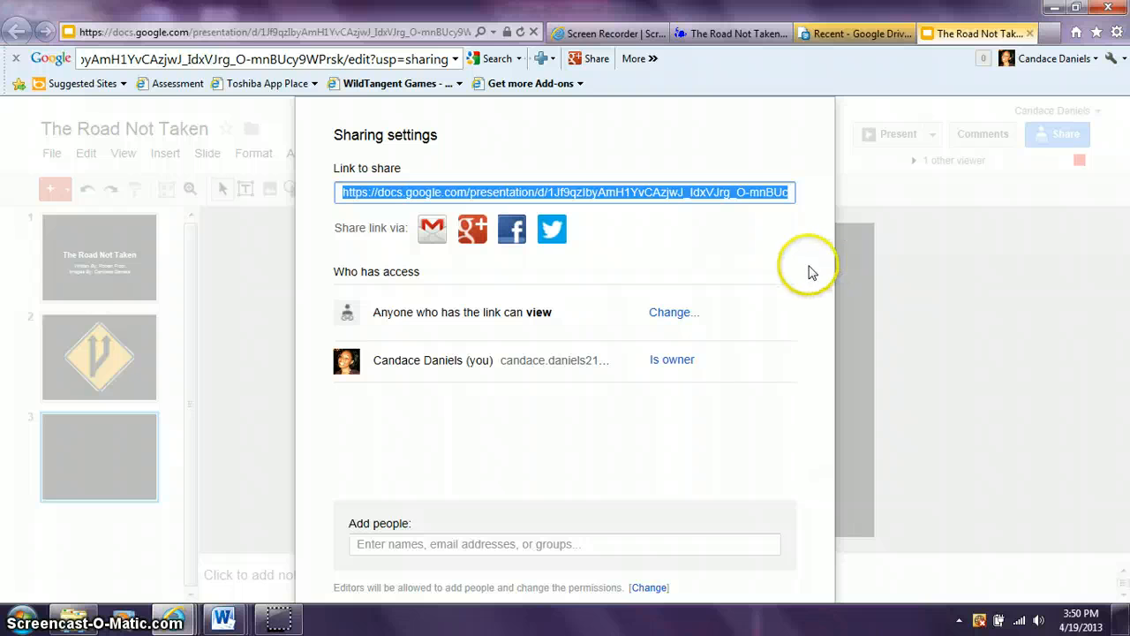
click(898, 278)
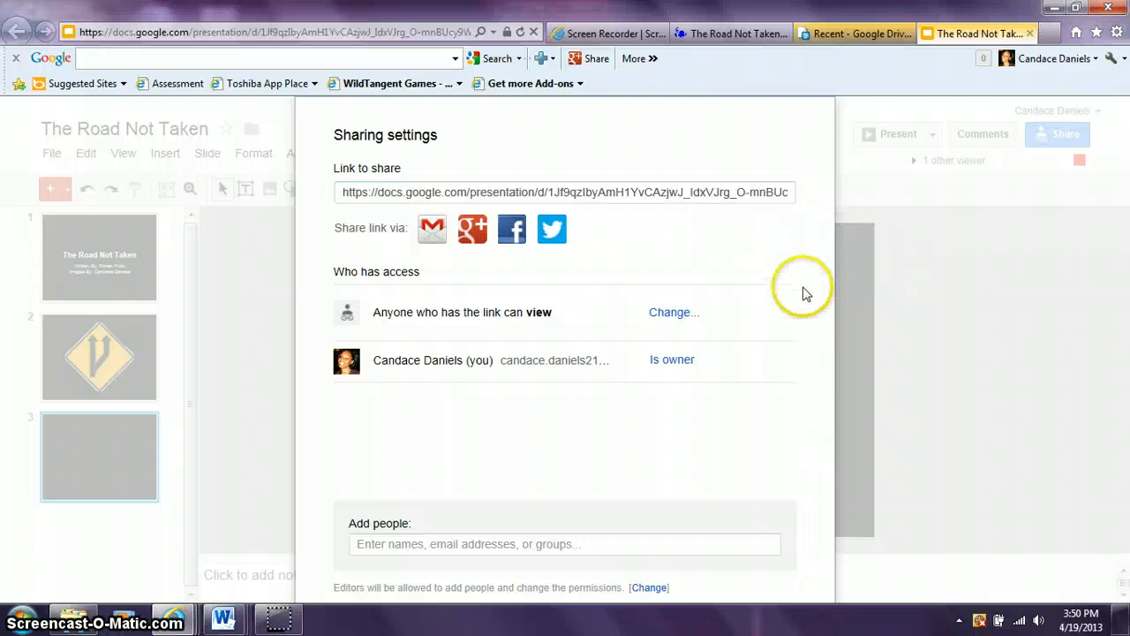
scroll(806, 293, down, 3)
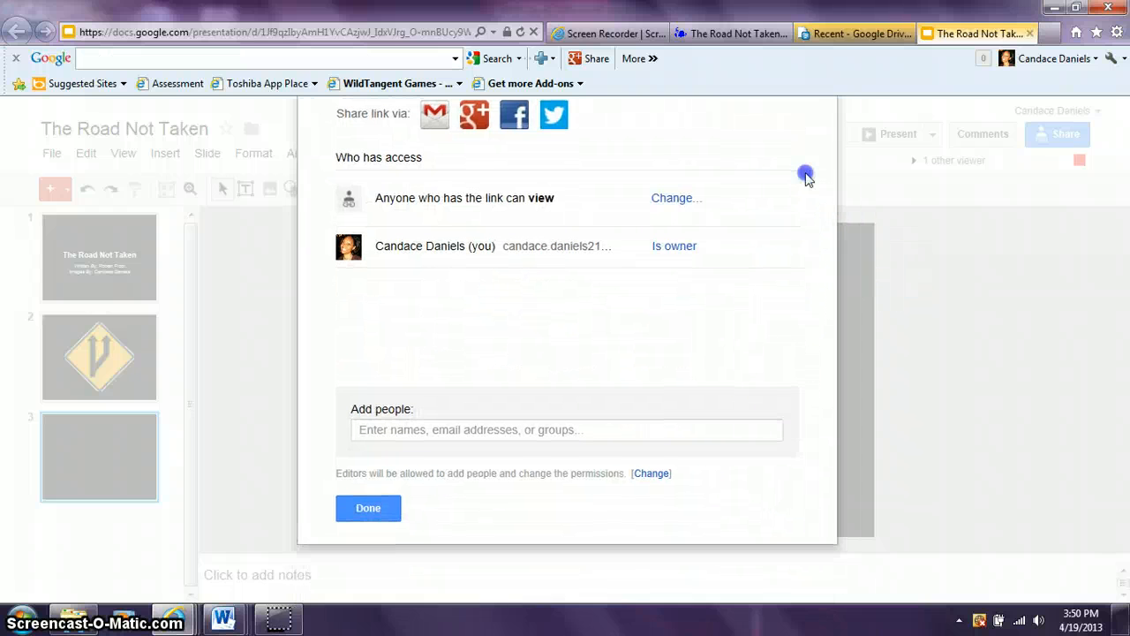
click(369, 512)
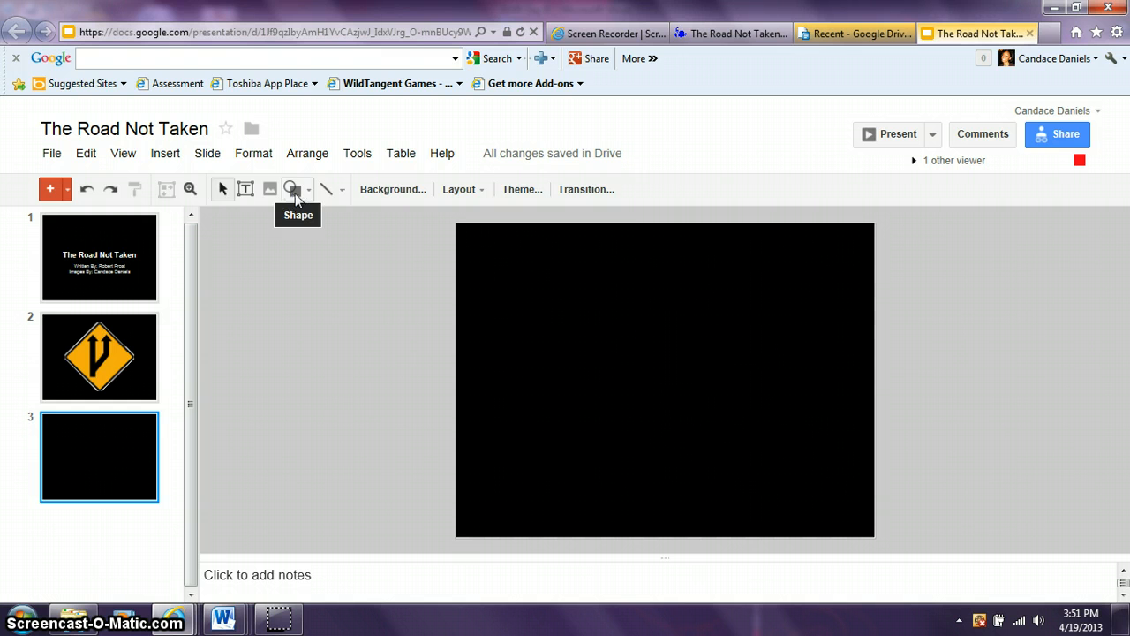
Draw a rectangle on blank slide 3, about three quarters of the slide's width and two thirds of its height.
click(295, 189)
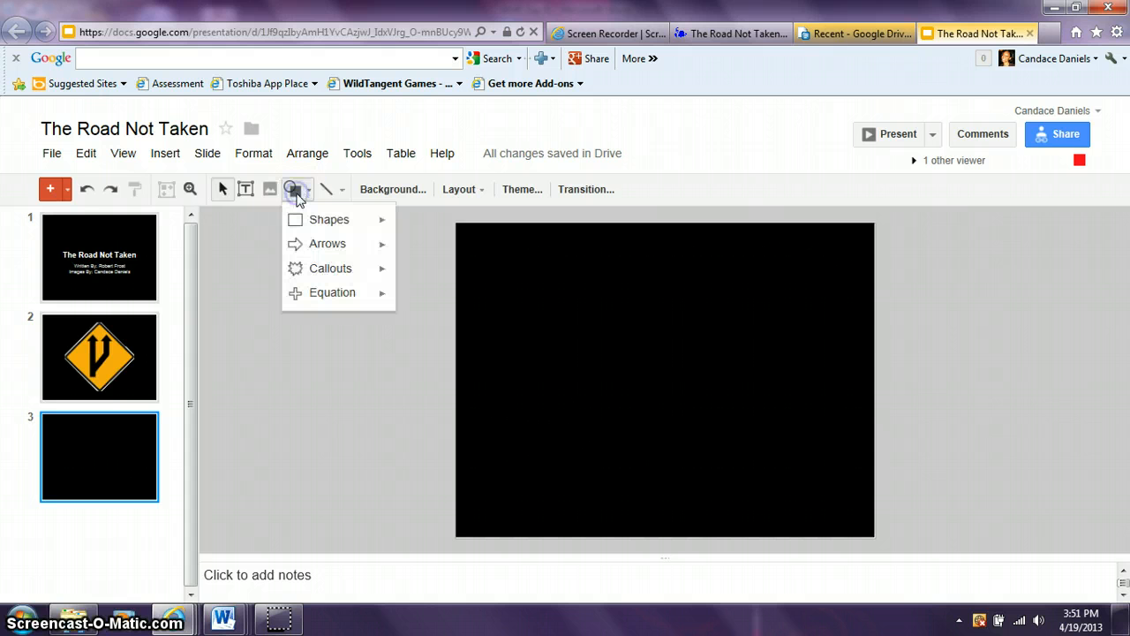
mouse_move(319, 226)
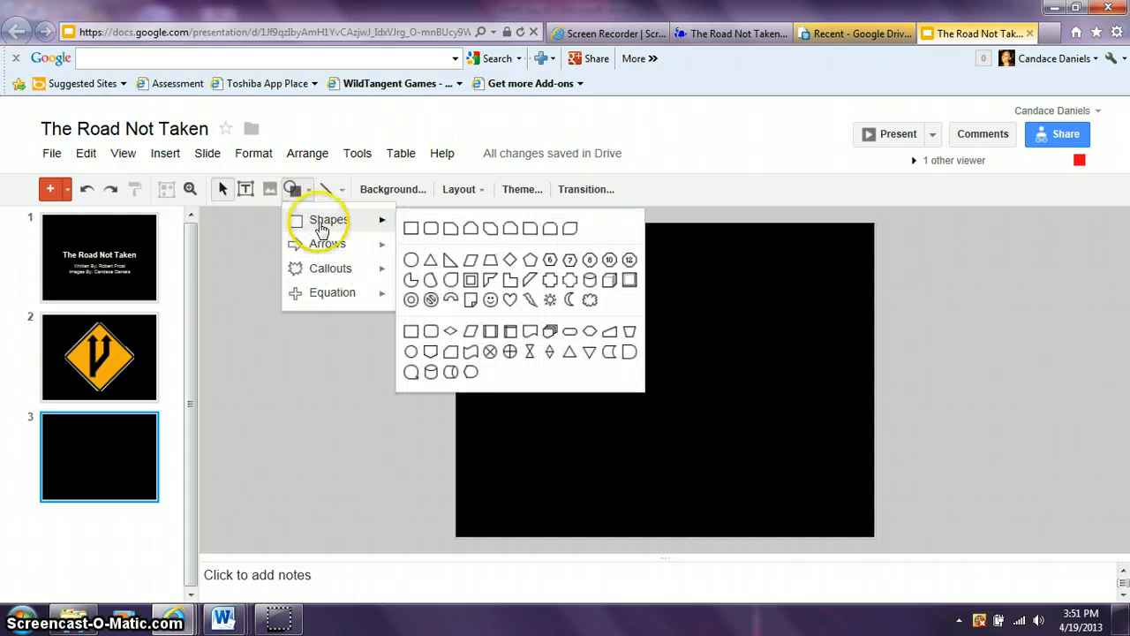
click(412, 228)
drag(507, 265, 815, 469)
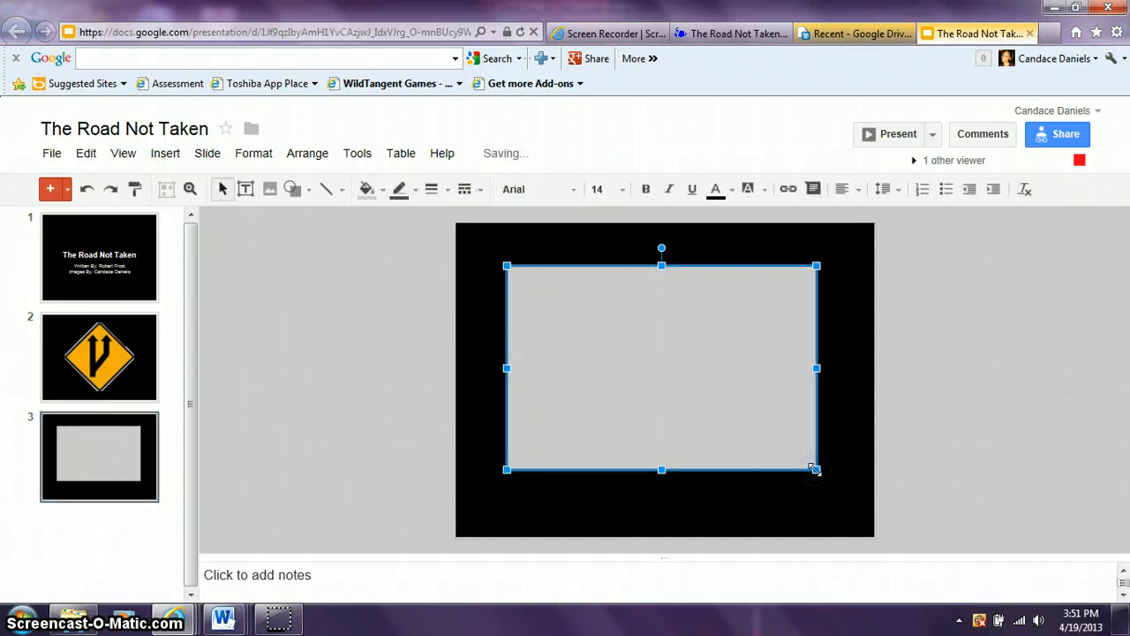
Give the rectangle on slide 3 a red fill and a matching red outline, then deselect it.
click(384, 193)
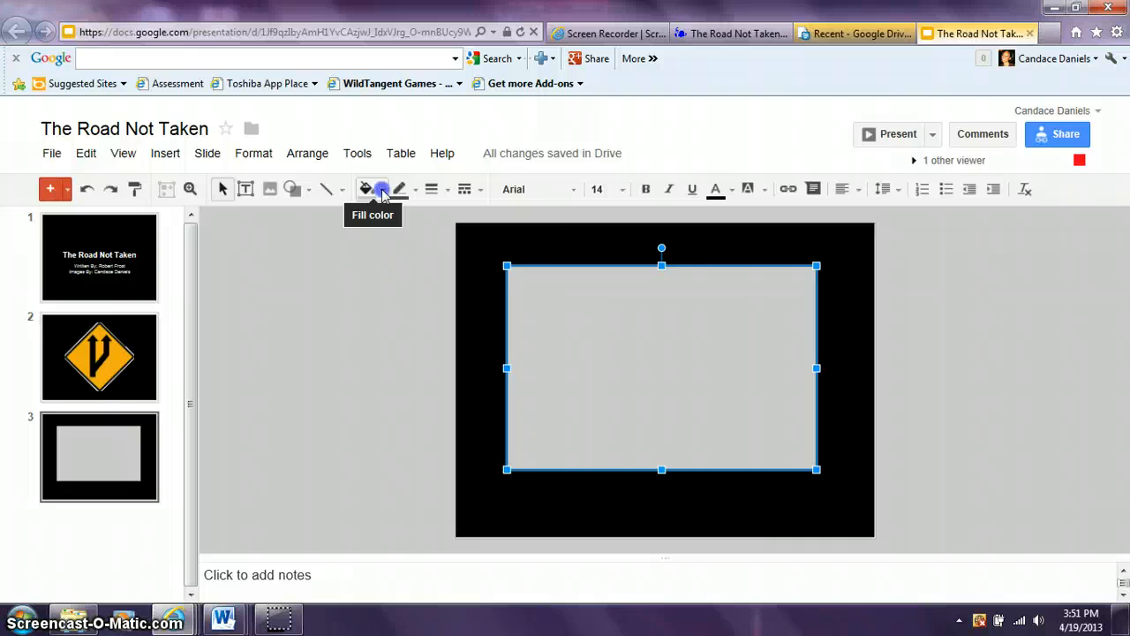
click(394, 269)
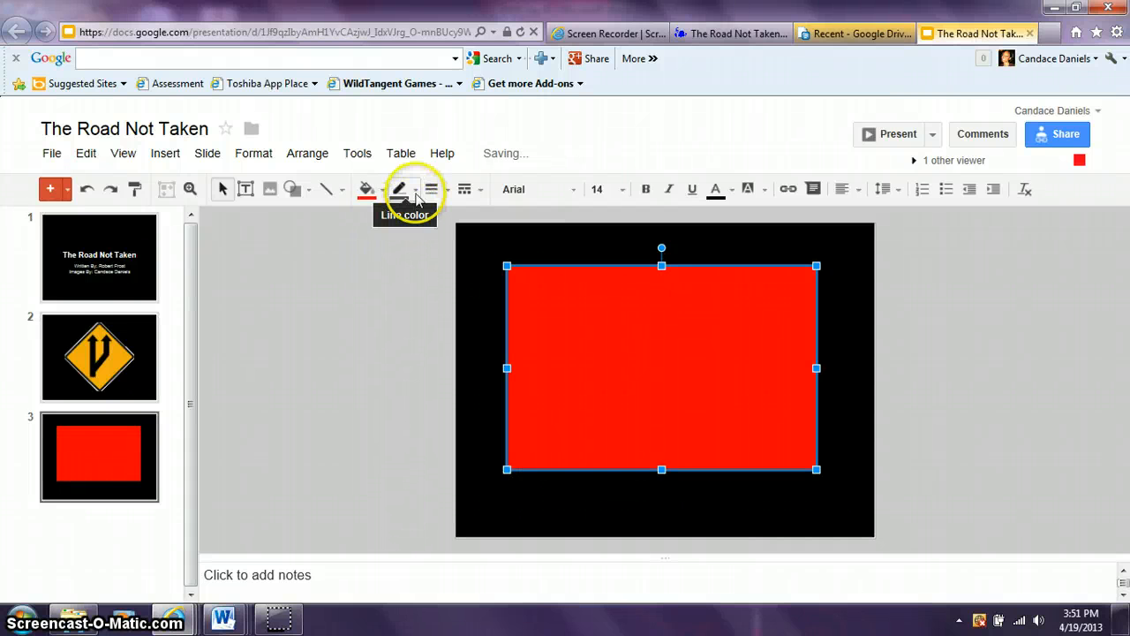
click(416, 193)
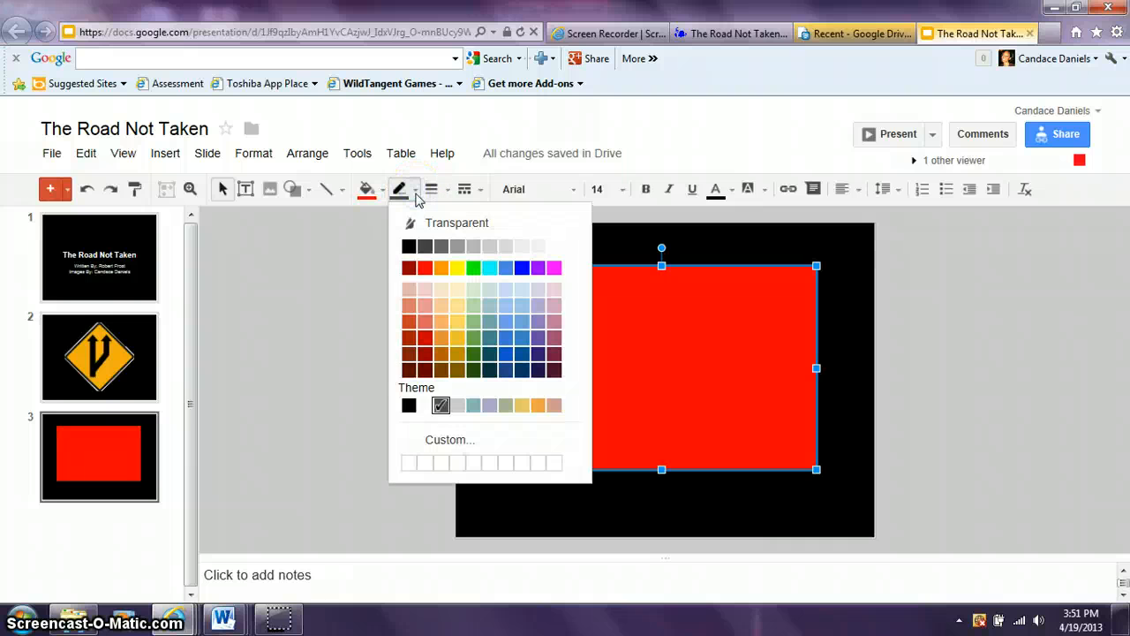
click(424, 268)
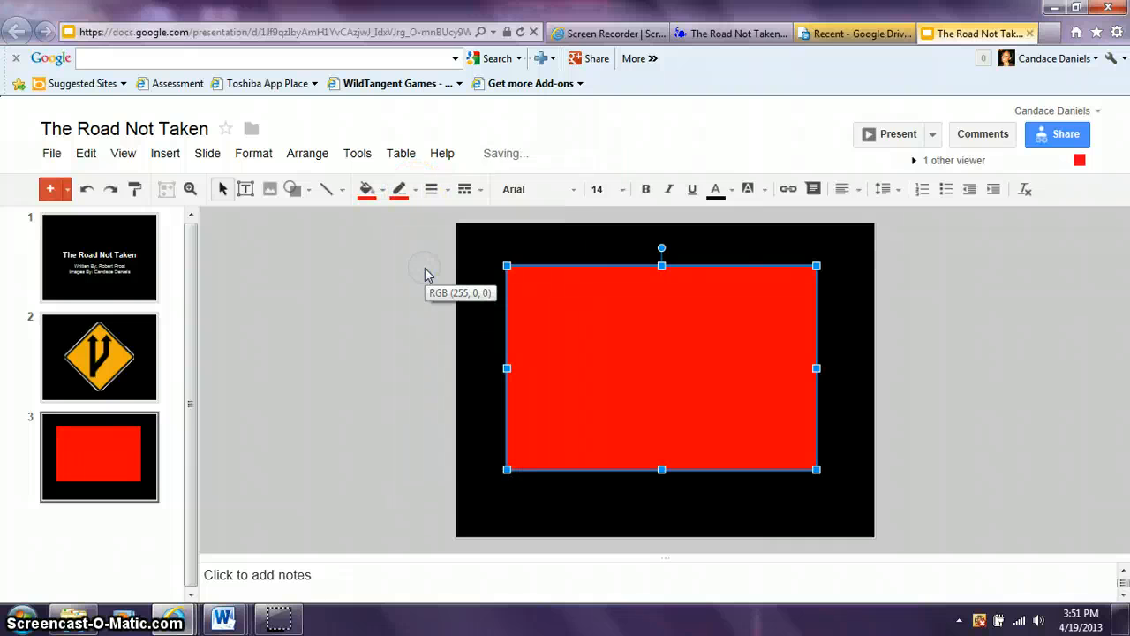
click(477, 390)
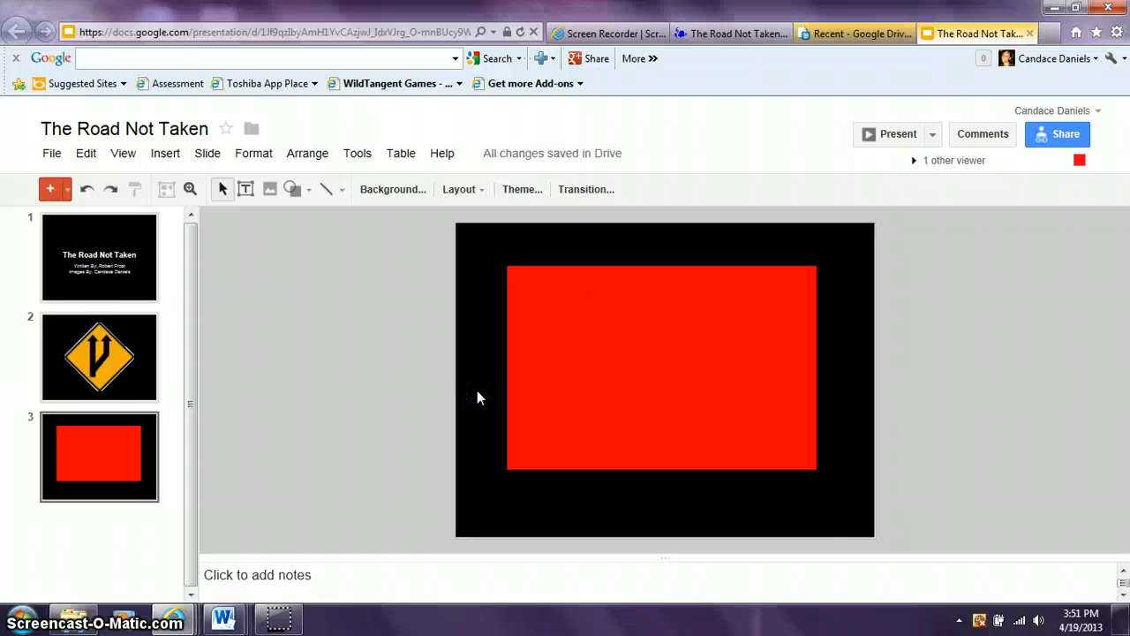